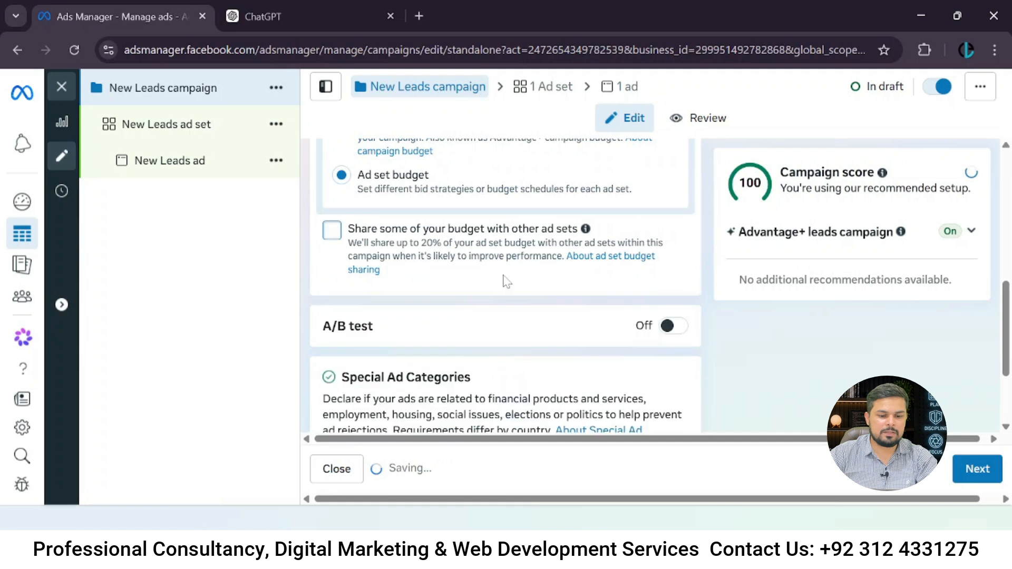
- Review the campaign-level settings of the New Leads campaign and open its ad set for editing
scroll(505, 280, up, 5)
scroll(505, 283, up, 1)
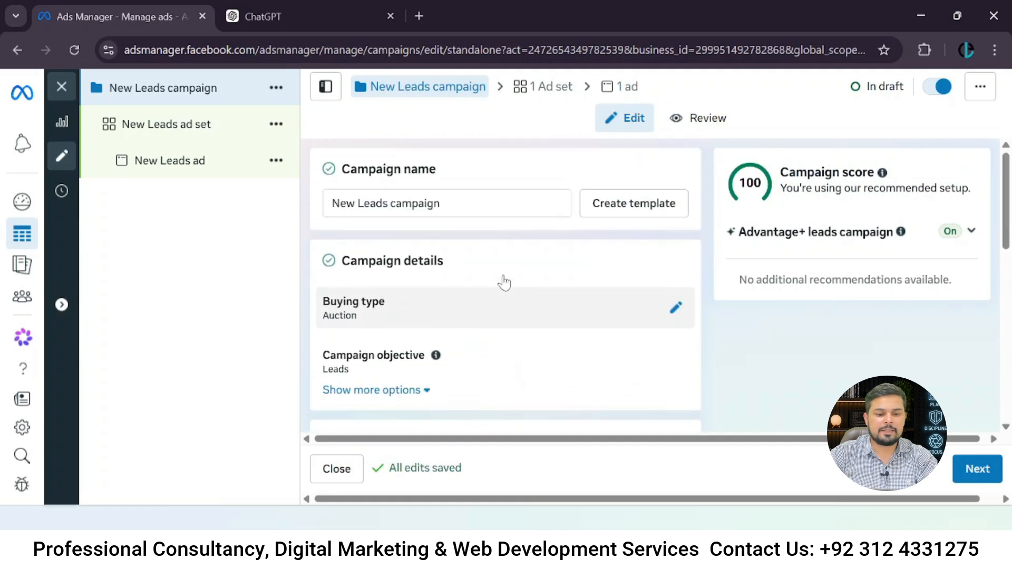
scroll(504, 281, down, 10)
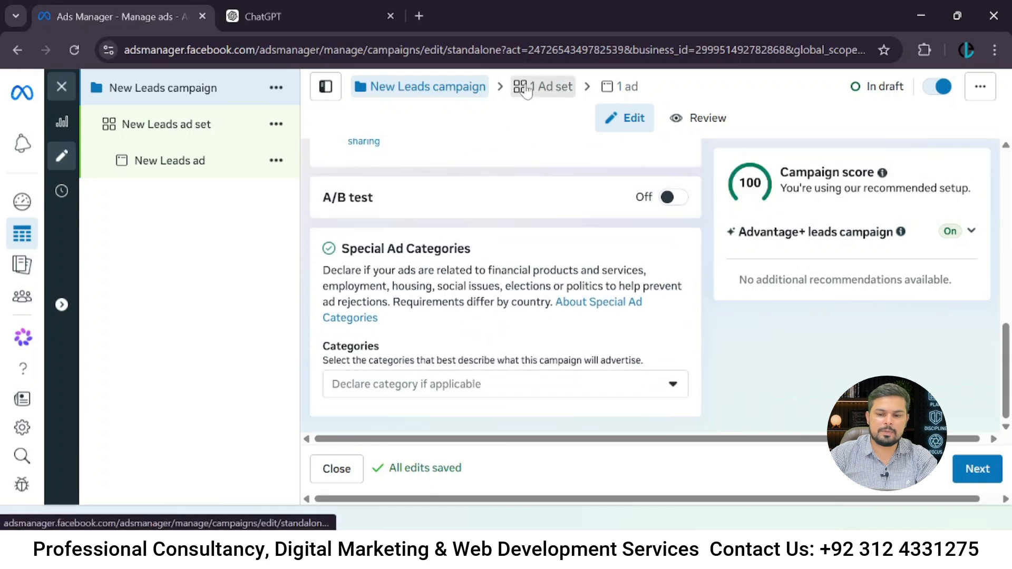
click(543, 87)
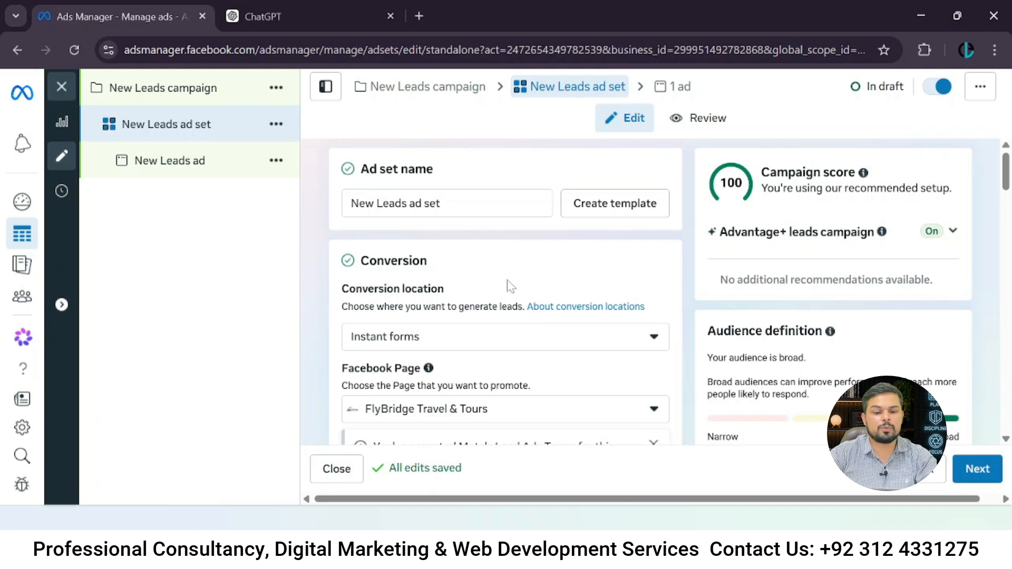
- Set the ad set's included audience locations to the cities Lahore, Punjab and Sialkot, Punjab in place of all Pakistan
scroll(510, 285, down, 5)
scroll(510, 285, down, 5)
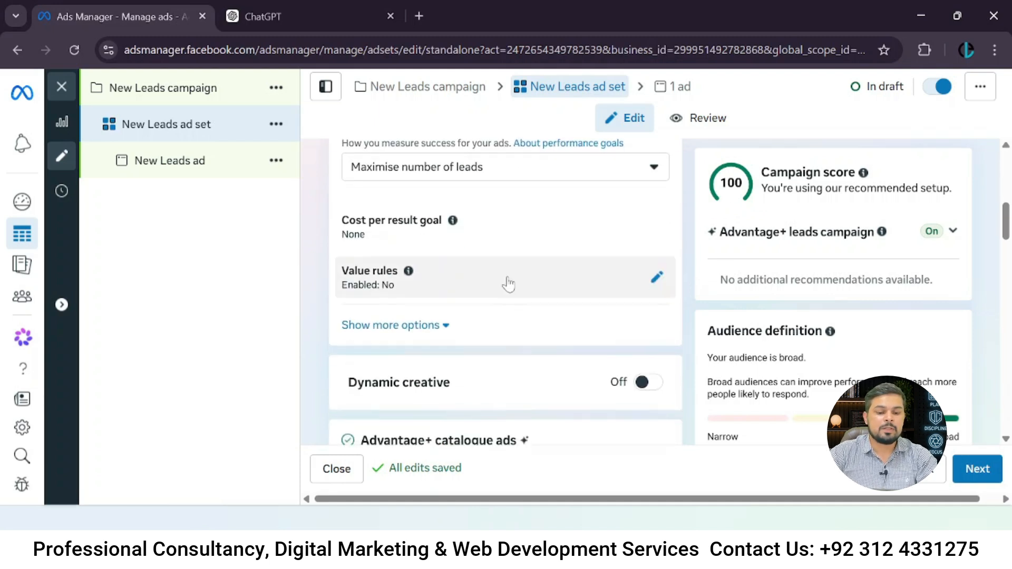
scroll(567, 309, down, 3)
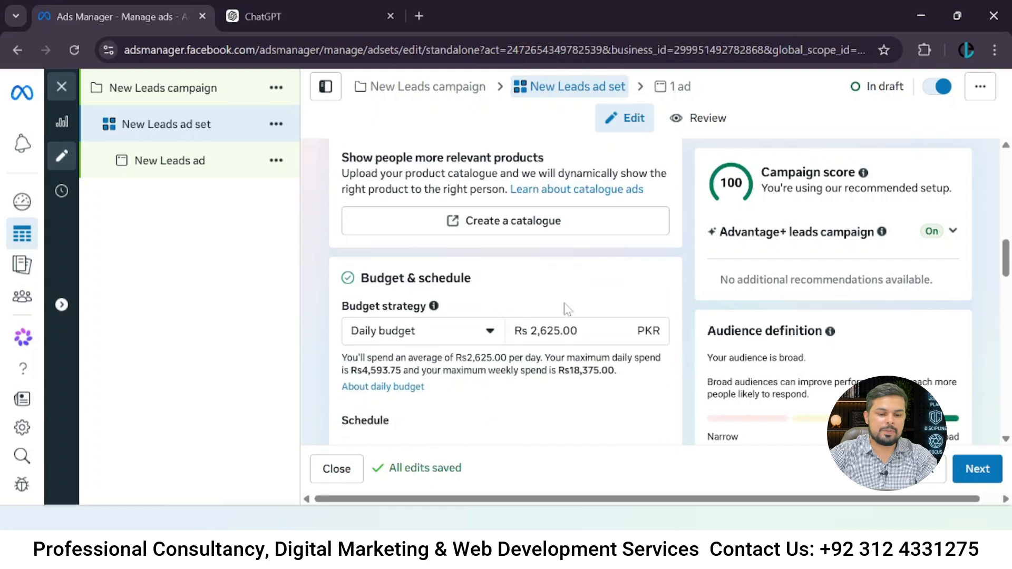
scroll(566, 309, down, 6)
scroll(565, 308, down, 3)
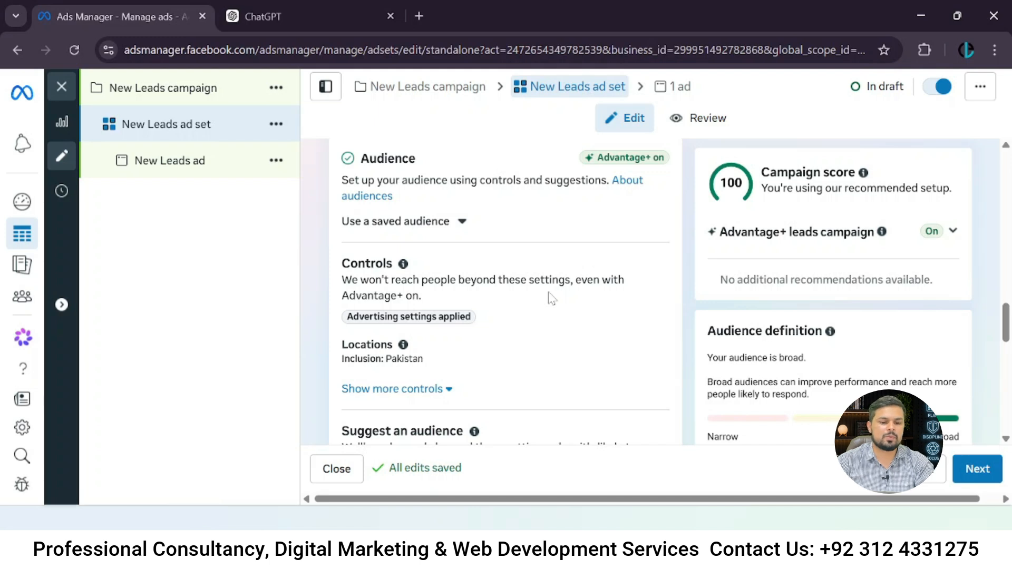
scroll(524, 291, down, 2)
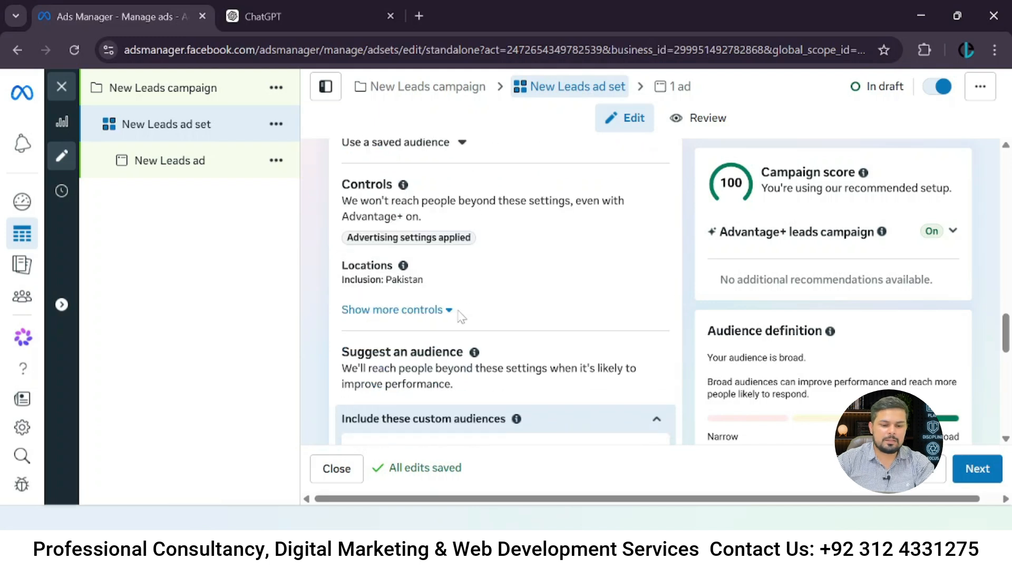
click(656, 274)
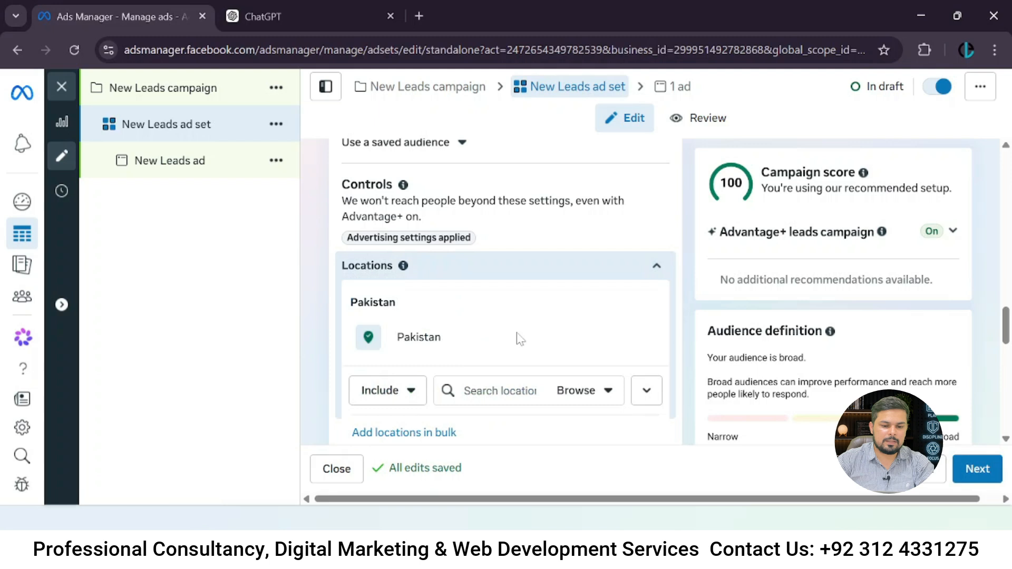
click(477, 390)
text(lahore)
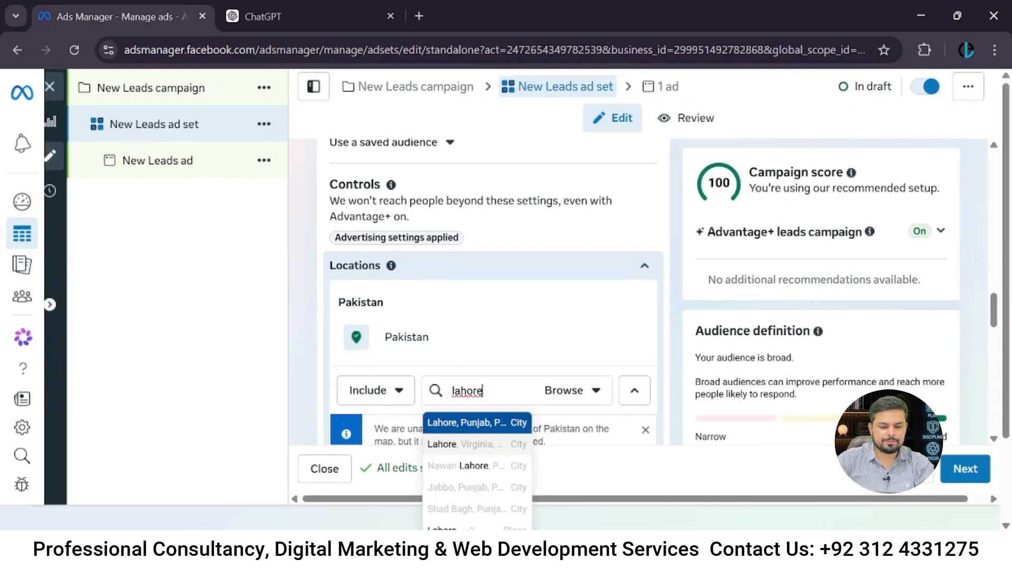
click(478, 424)
text(sialkot)
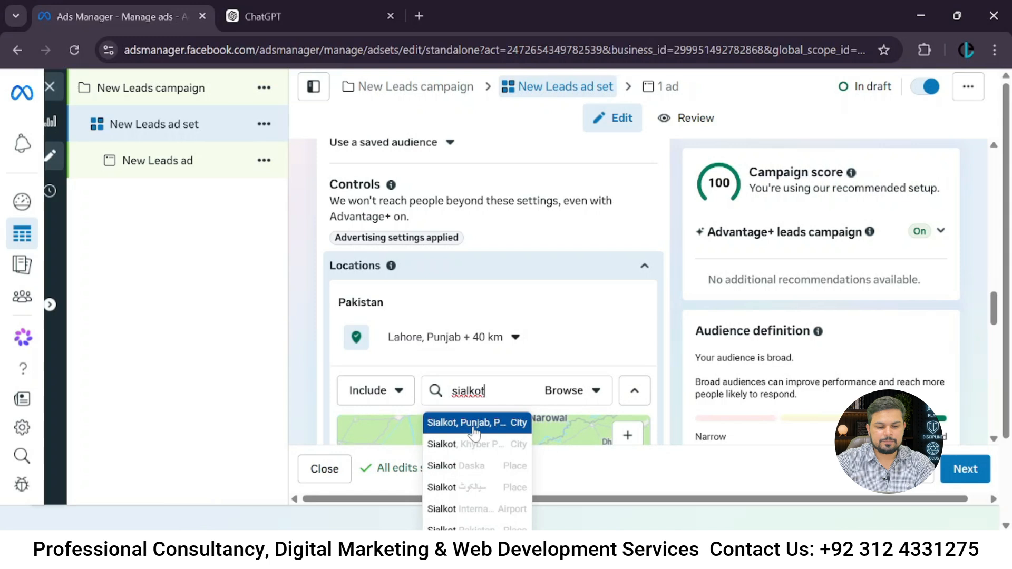
click(474, 431)
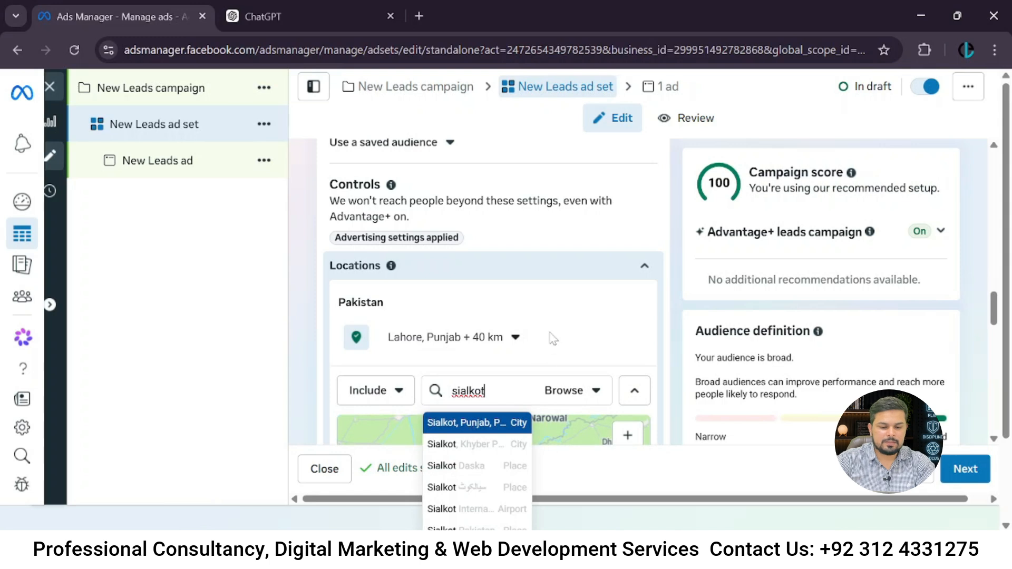
click(628, 273)
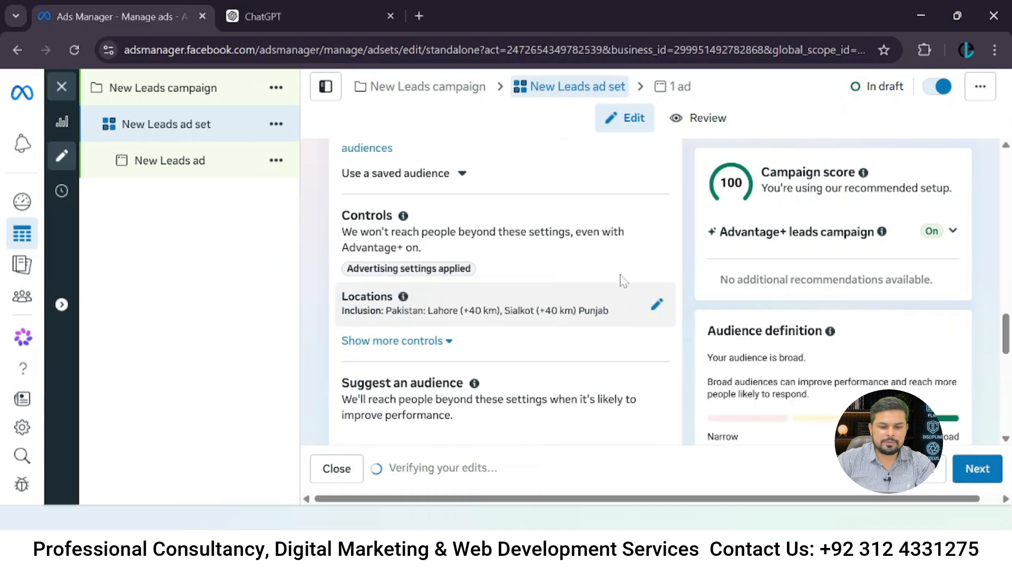
- Expand the additional audience controls and review the minimum age, excluded custom audiences and languages
scroll(621, 277, up, 3)
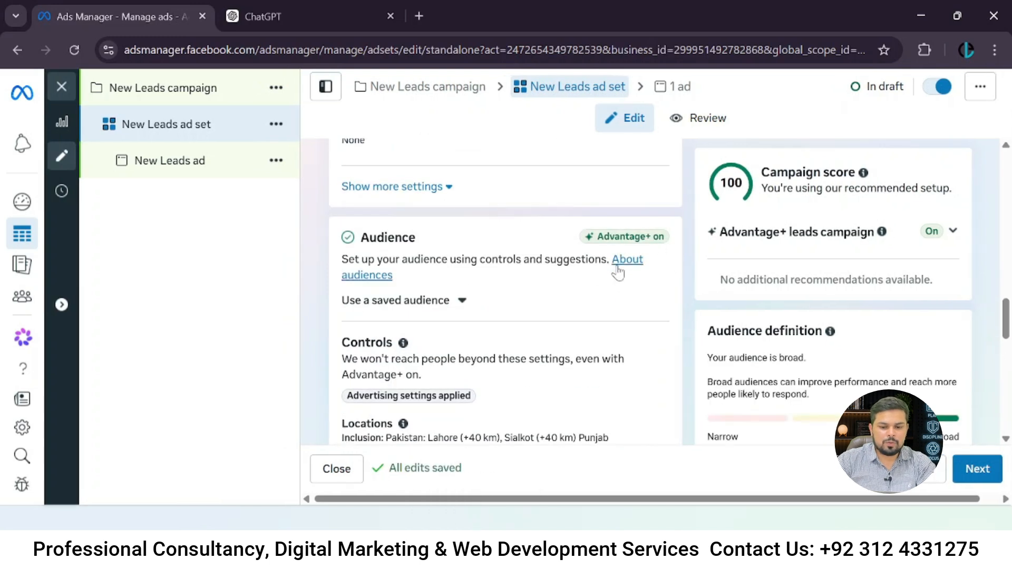
scroll(606, 303, down, 3)
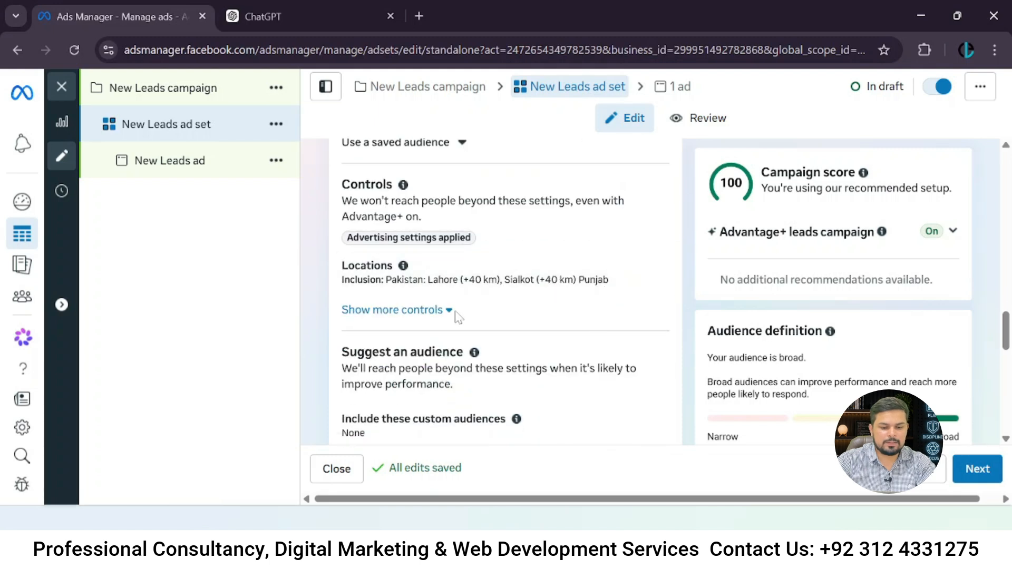
click(437, 312)
scroll(536, 322, down, 2)
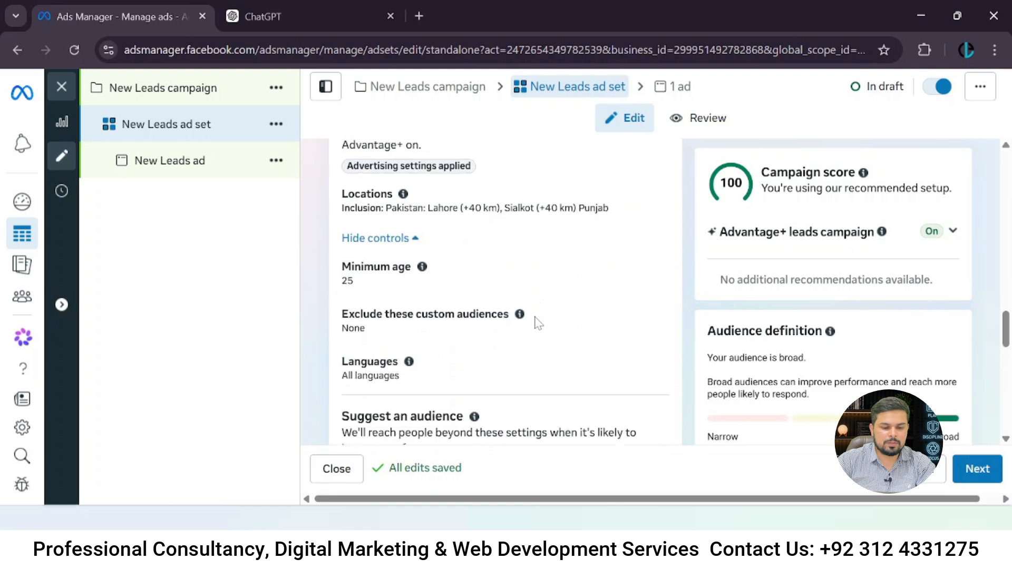
scroll(513, 346, down, 2)
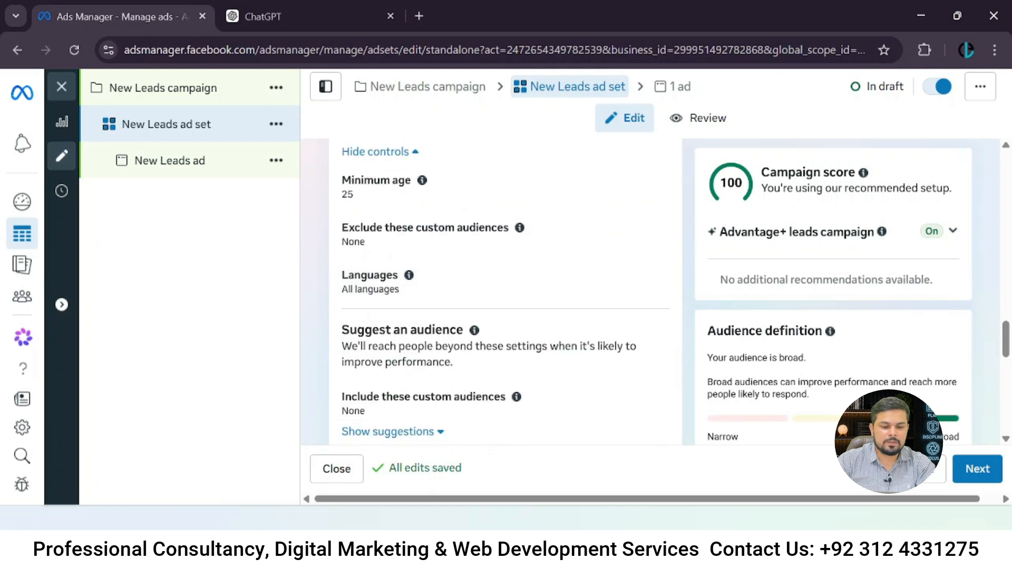
scroll(510, 346, down, 1)
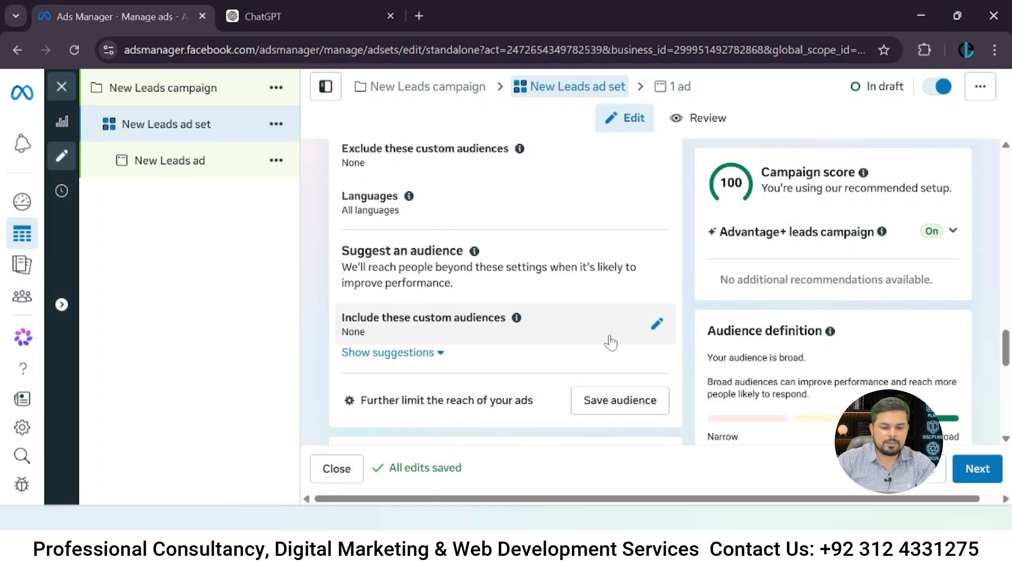
- Look through the existing lookalike and custom audiences available for inclusion without selecting any
click(657, 325)
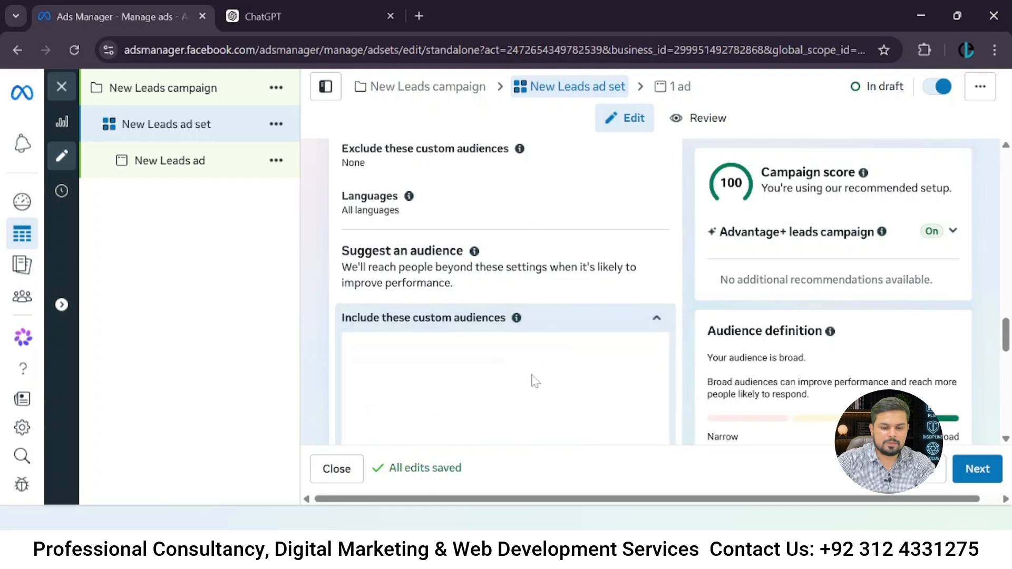
scroll(509, 379, down, 1)
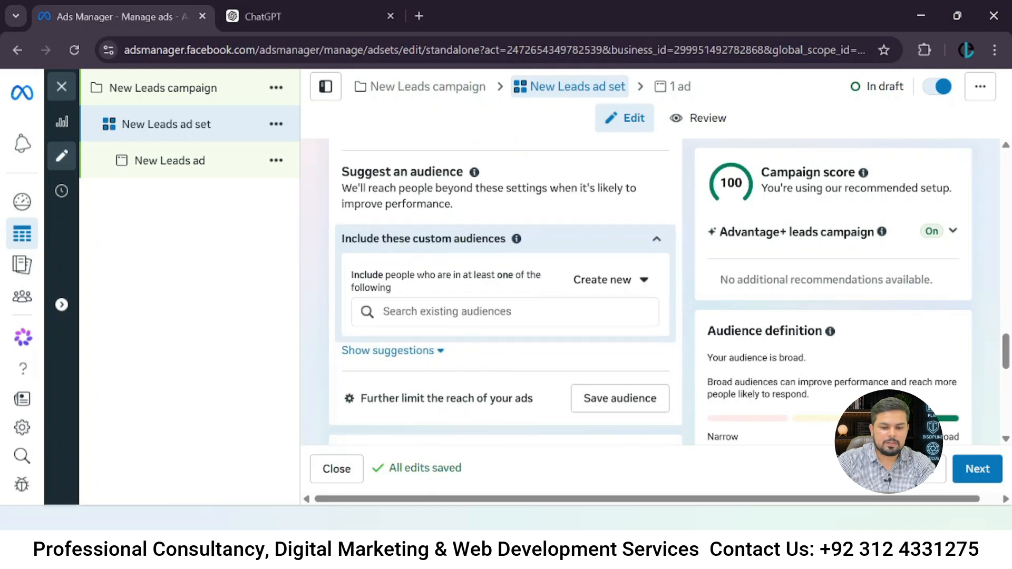
click(427, 312)
click(432, 365)
click(422, 351)
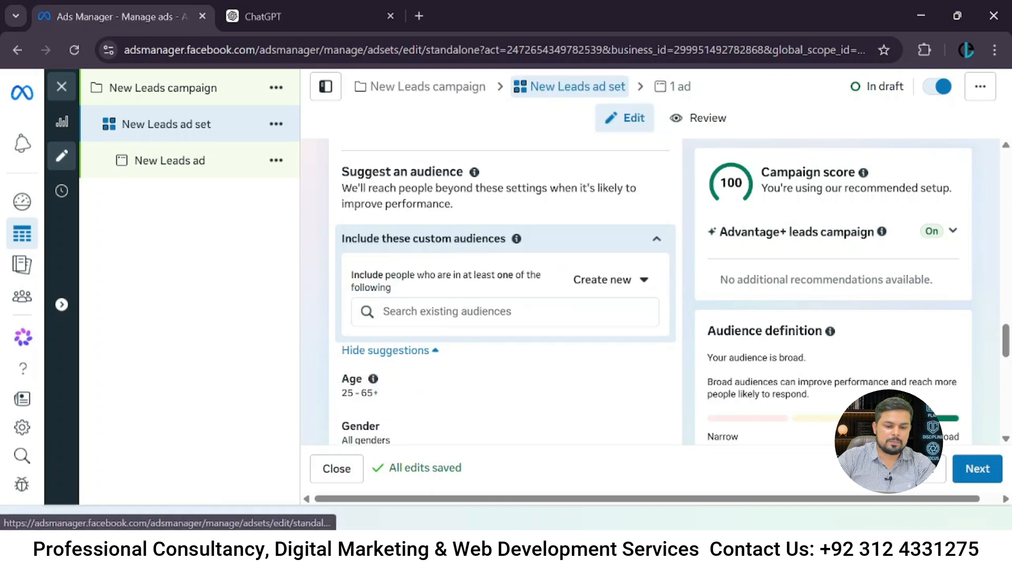
click(447, 312)
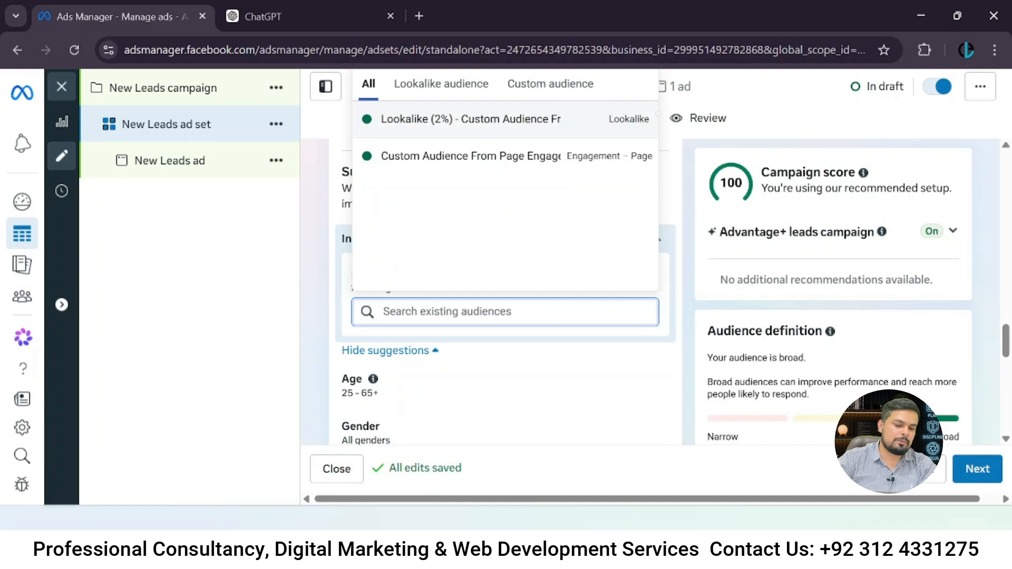
click(492, 359)
click(654, 241)
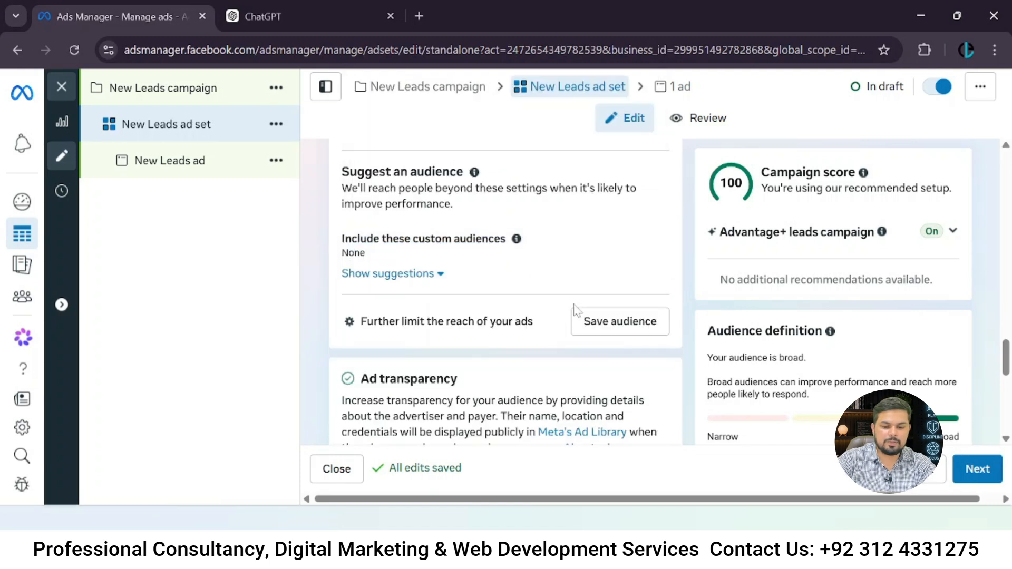
- Expand the audience suggestions and set the suggested age range to 27–52
click(396, 274)
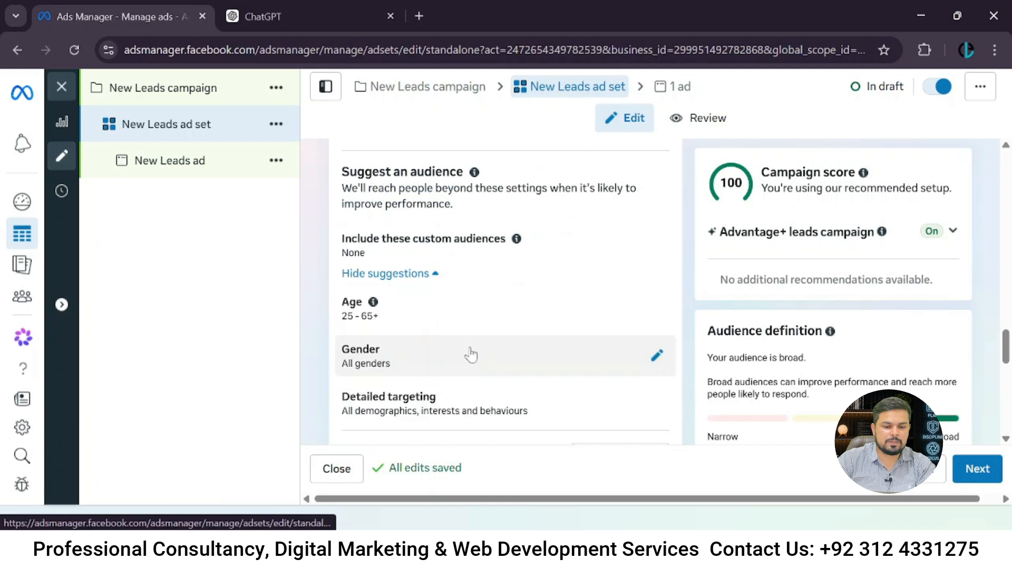
scroll(481, 347, up, 8)
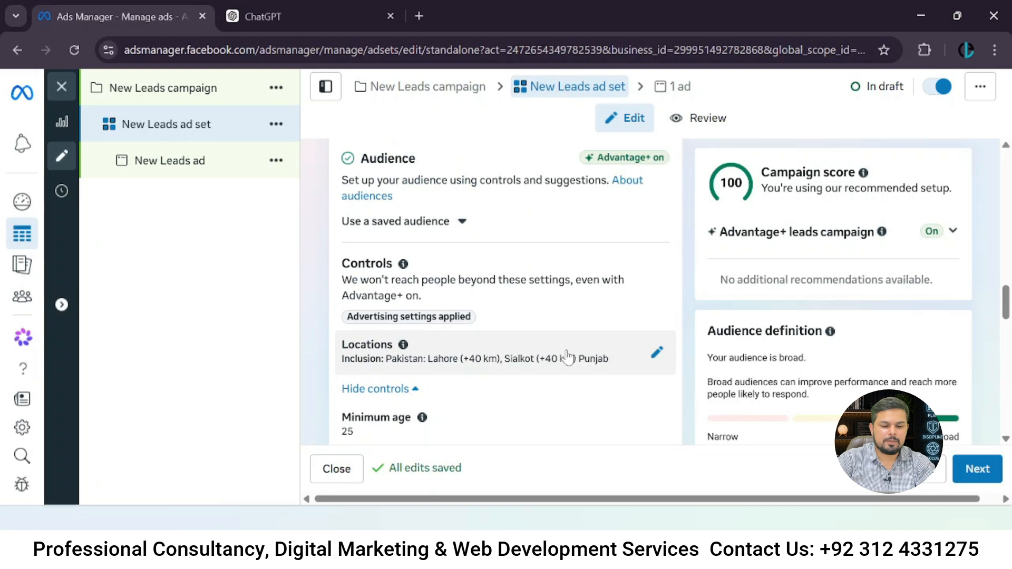
scroll(567, 358, down, 3)
scroll(568, 358, down, 5)
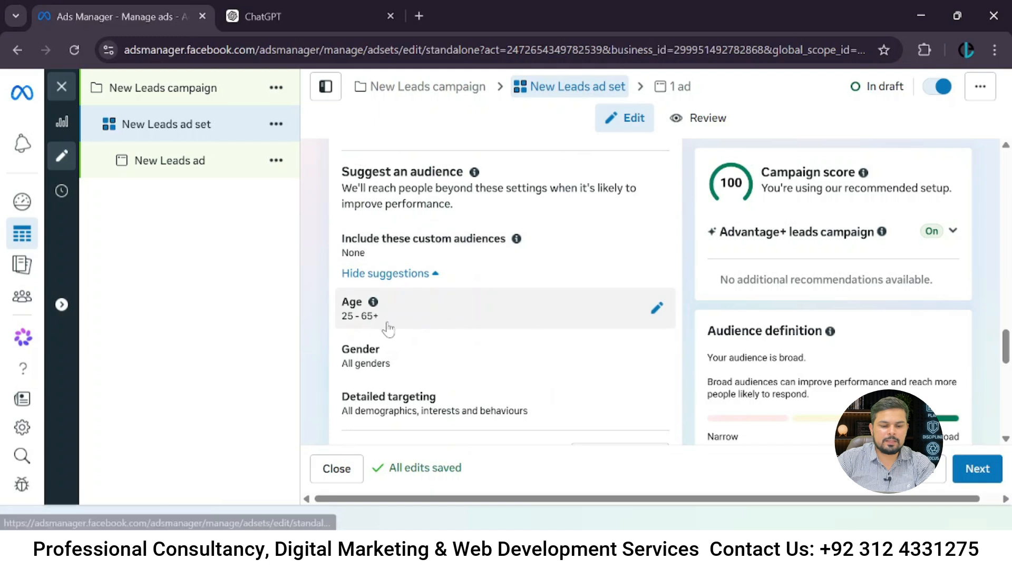
click(656, 310)
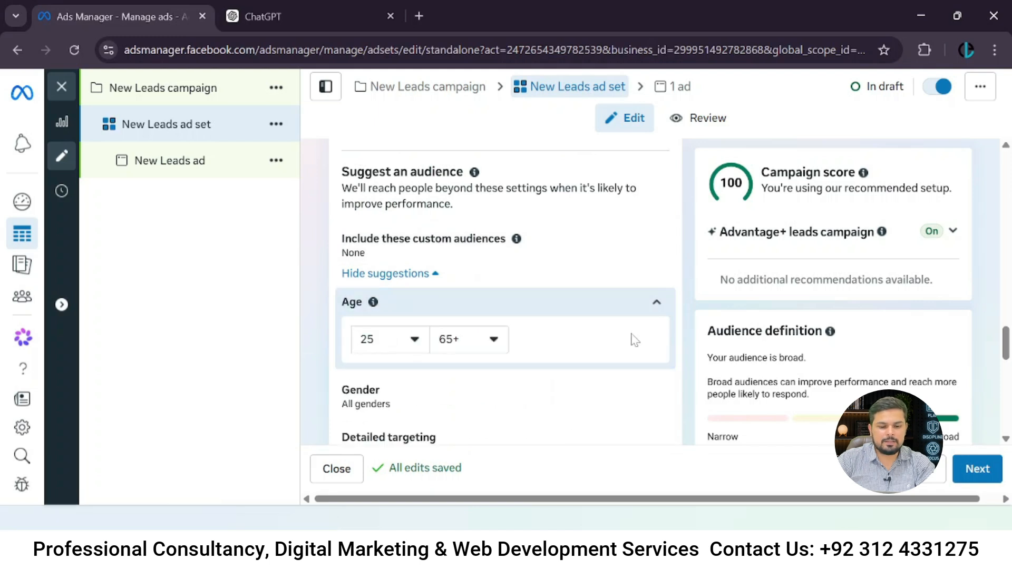
click(417, 339)
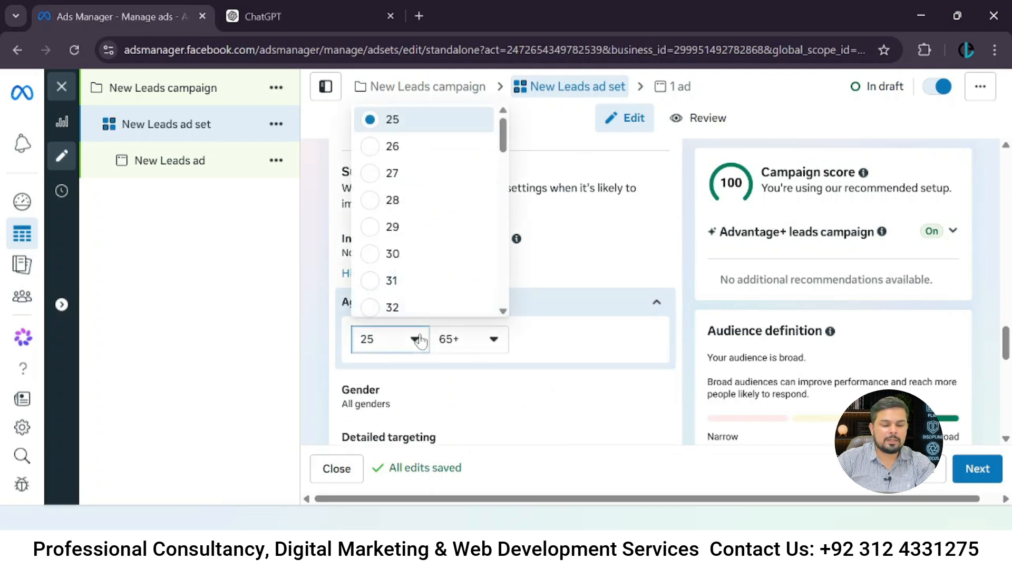
click(399, 176)
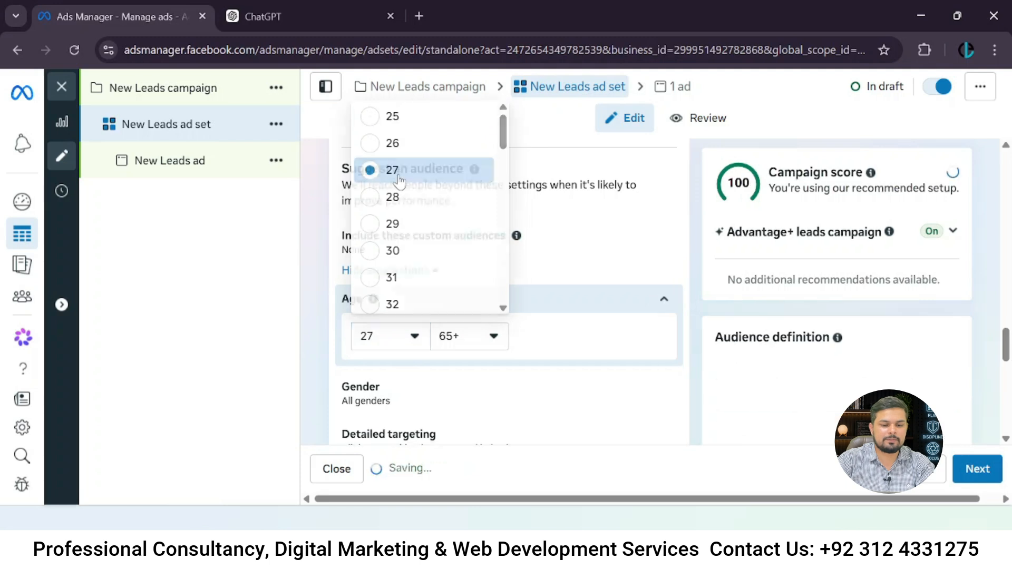
click(469, 339)
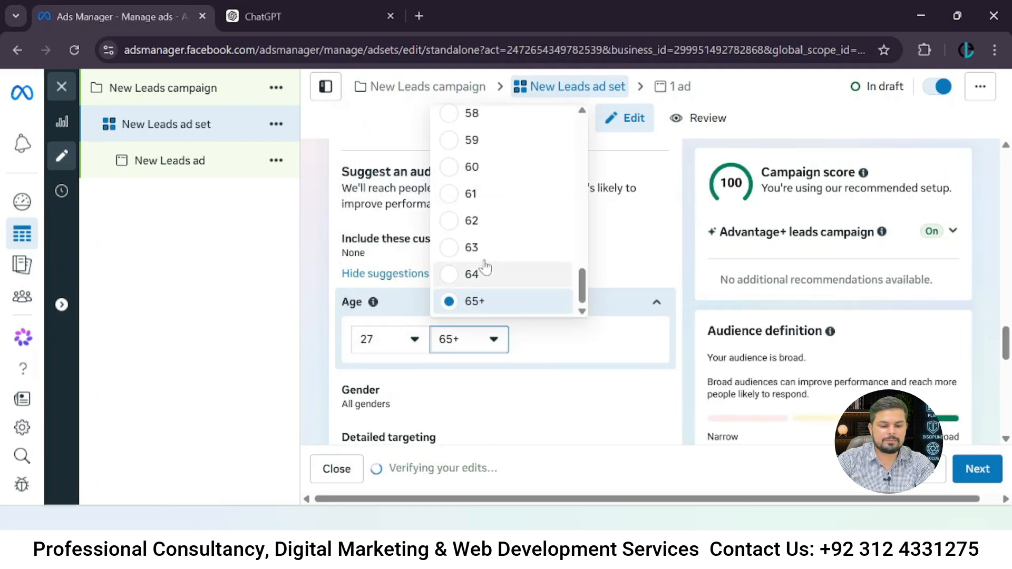
scroll(481, 262, up, 2)
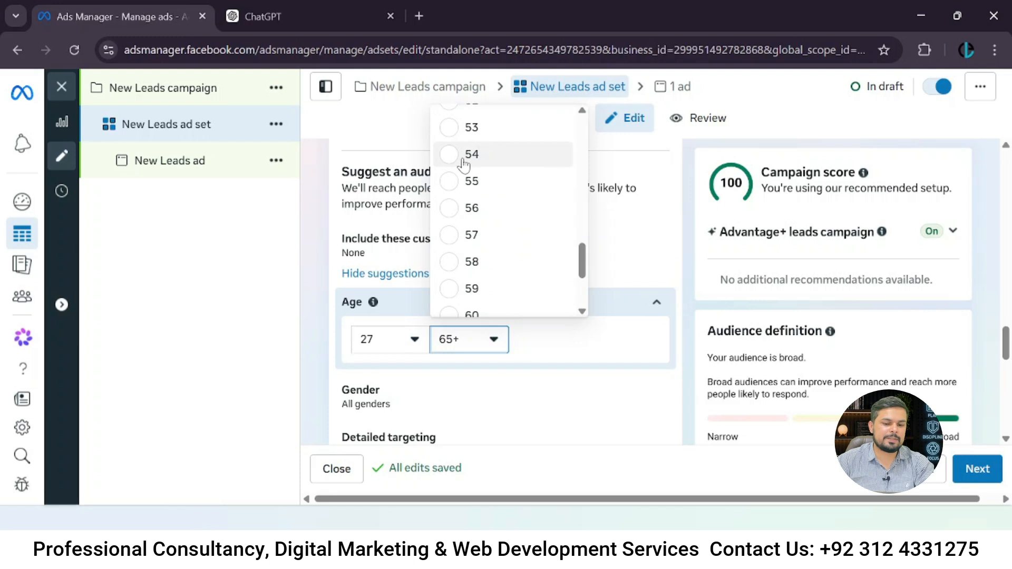
scroll(462, 165, up, 3)
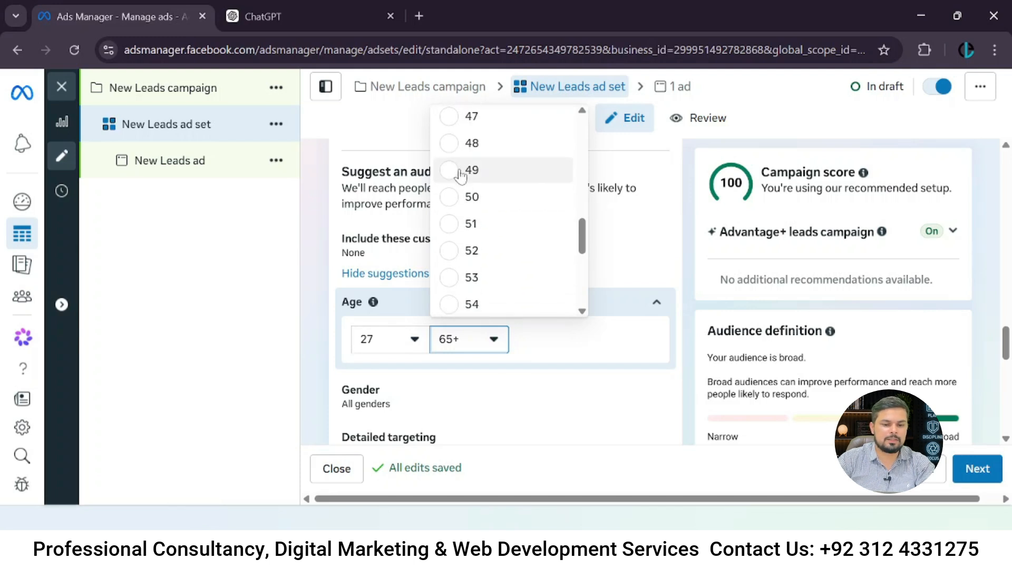
click(451, 260)
- Check the gender options in the audience suggestions, keeping All selected
scroll(480, 269, down, 2)
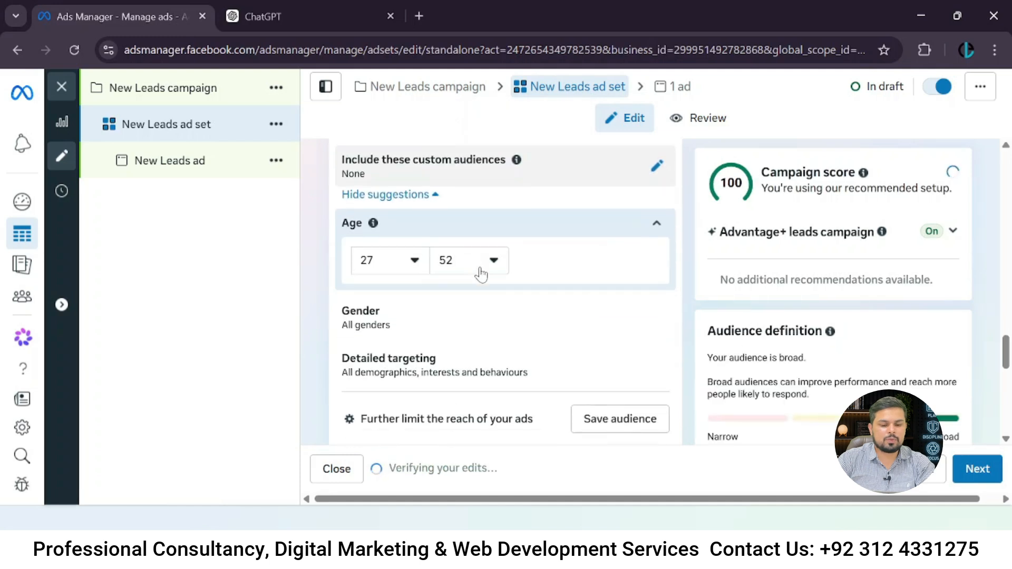
click(658, 318)
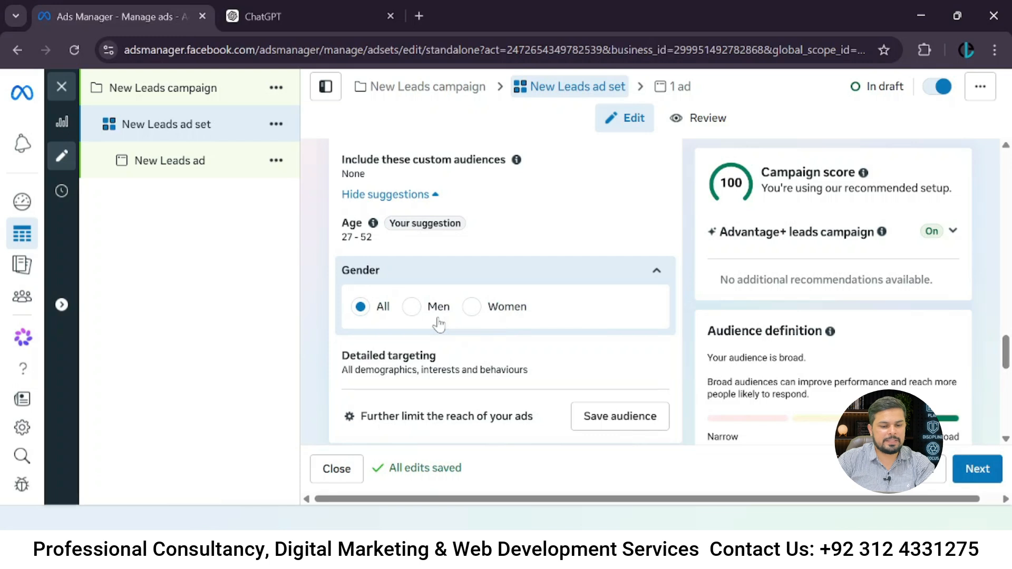
click(585, 284)
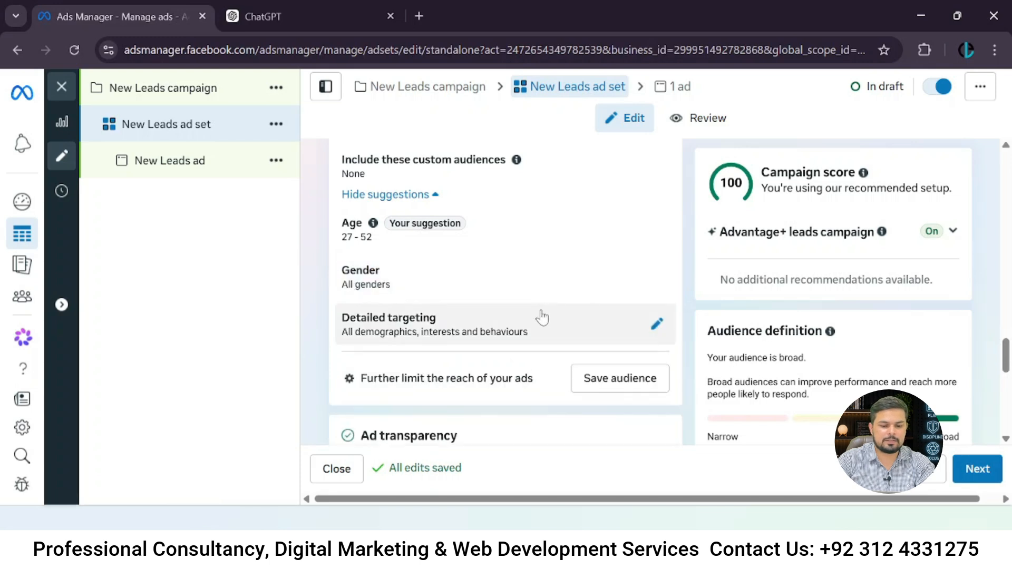
- Add the interest Travel (travel and tourism) and the behaviour Frequent international travellers to the ad set's detailed targeting
click(658, 323)
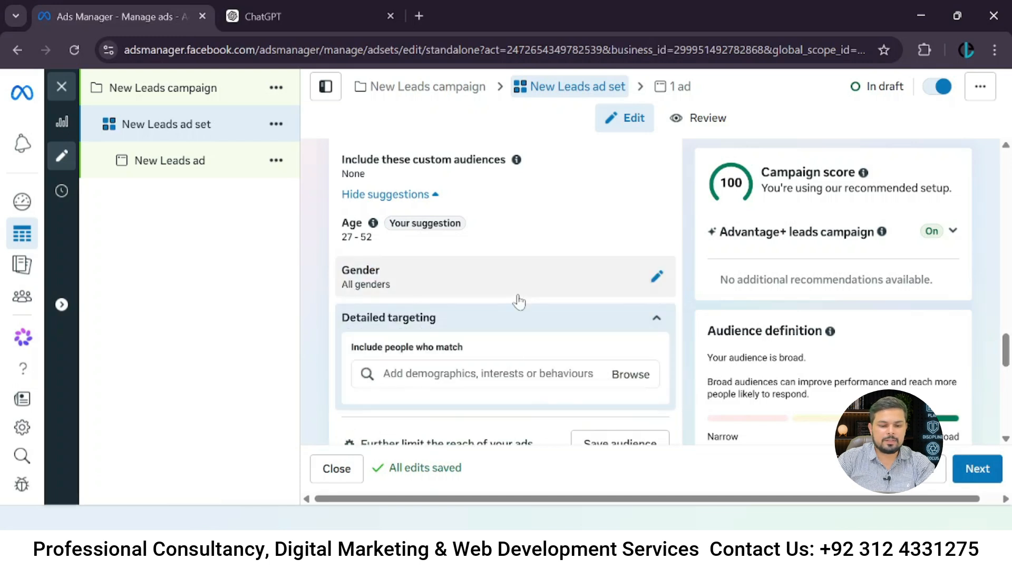
scroll(519, 301, down, 3)
click(499, 217)
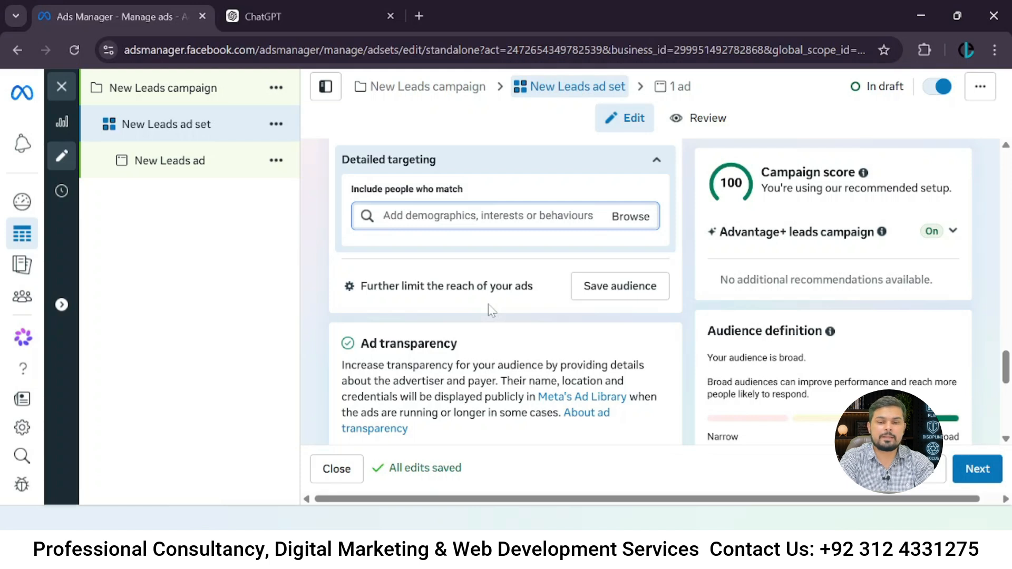
text(travel)
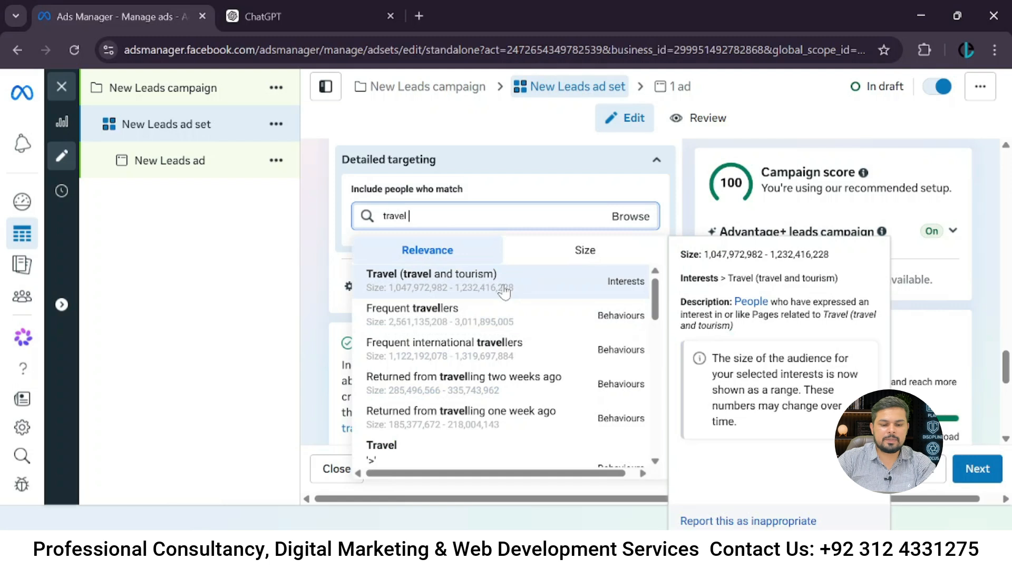
click(504, 291)
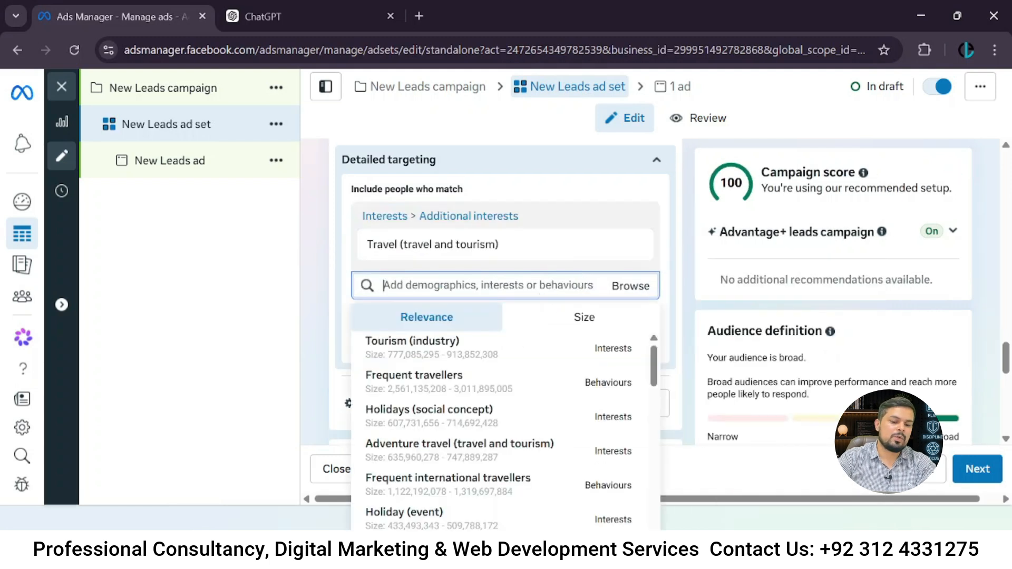
text(trav)
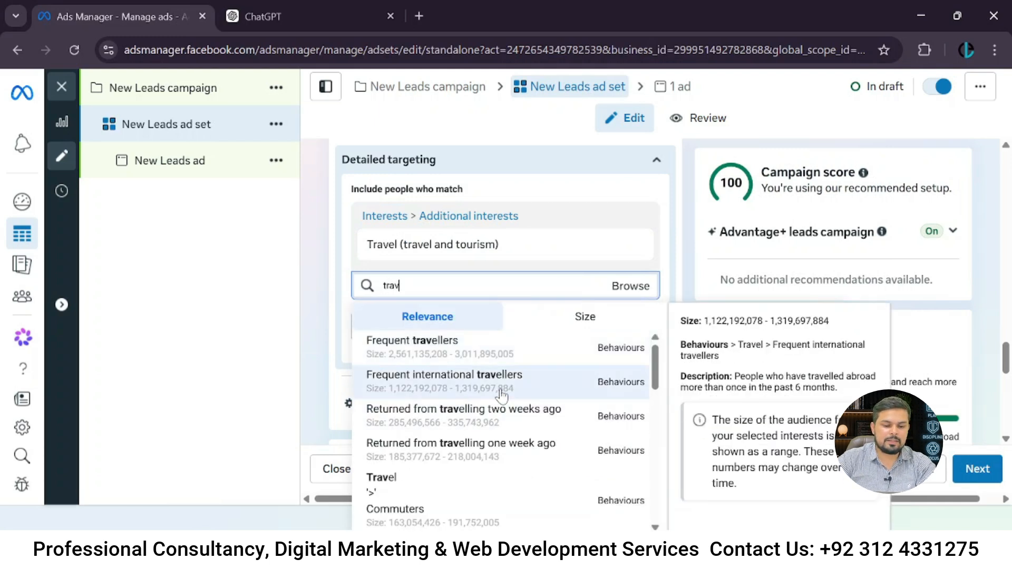
click(501, 395)
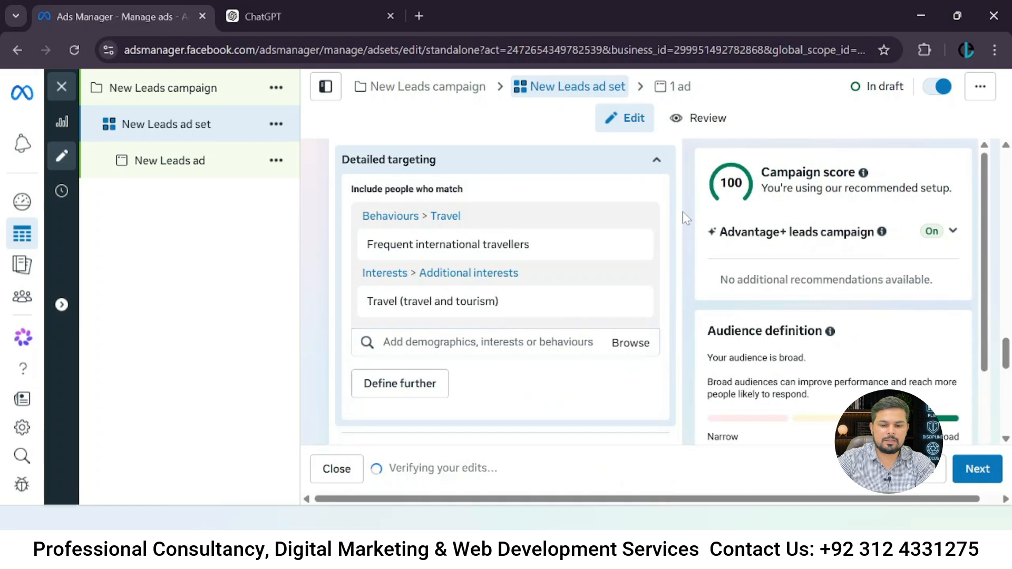
- Review the ad set's schedule and audience sections and the excluded placements in the account controls
scroll(663, 296, up, 8)
scroll(664, 299, up, 5)
scroll(665, 299, down, 8)
scroll(664, 298, up, 8)
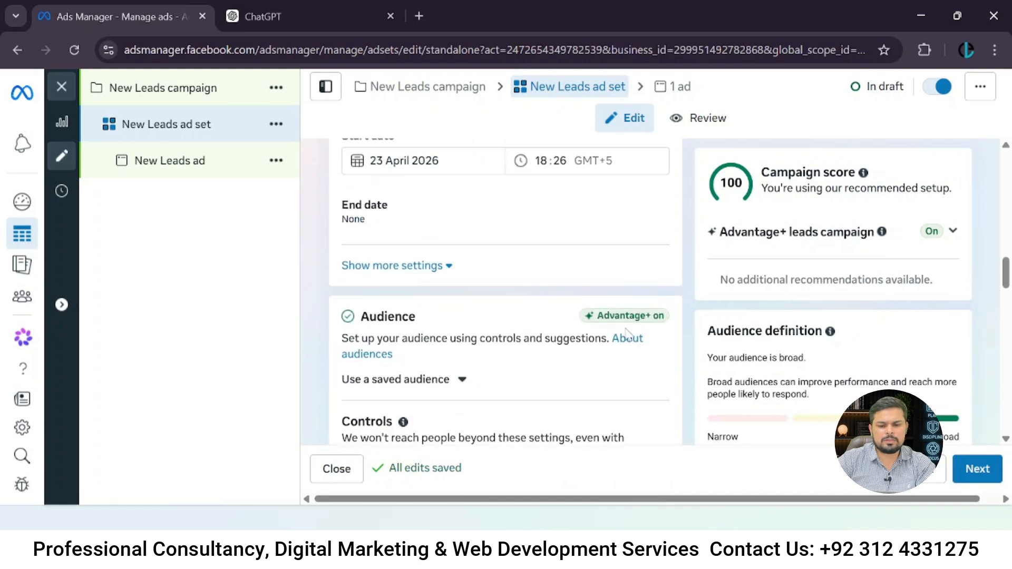
scroll(665, 326, down, 3)
scroll(665, 326, down, 12)
scroll(664, 326, down, 8)
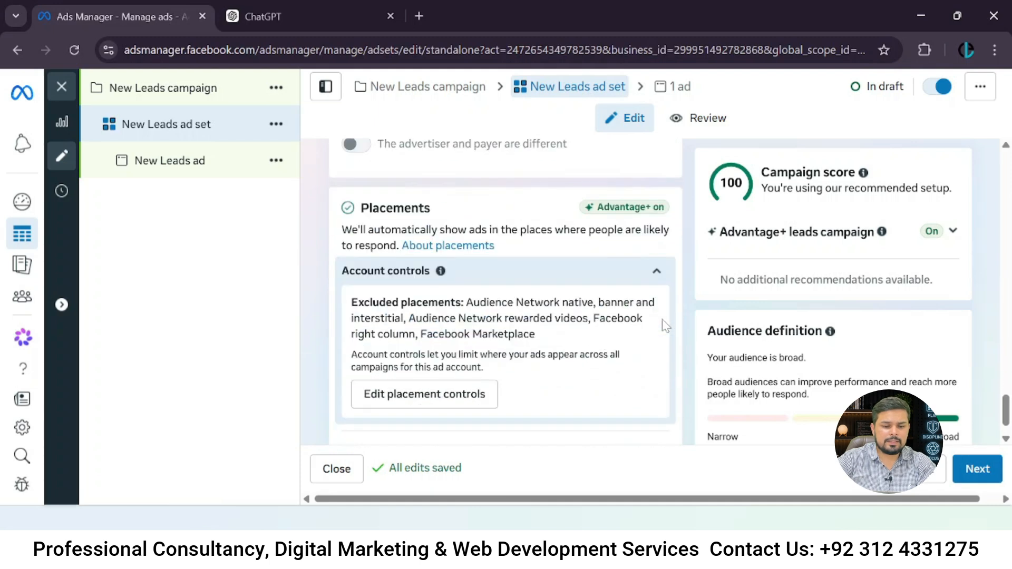
scroll(665, 326, down, 1)
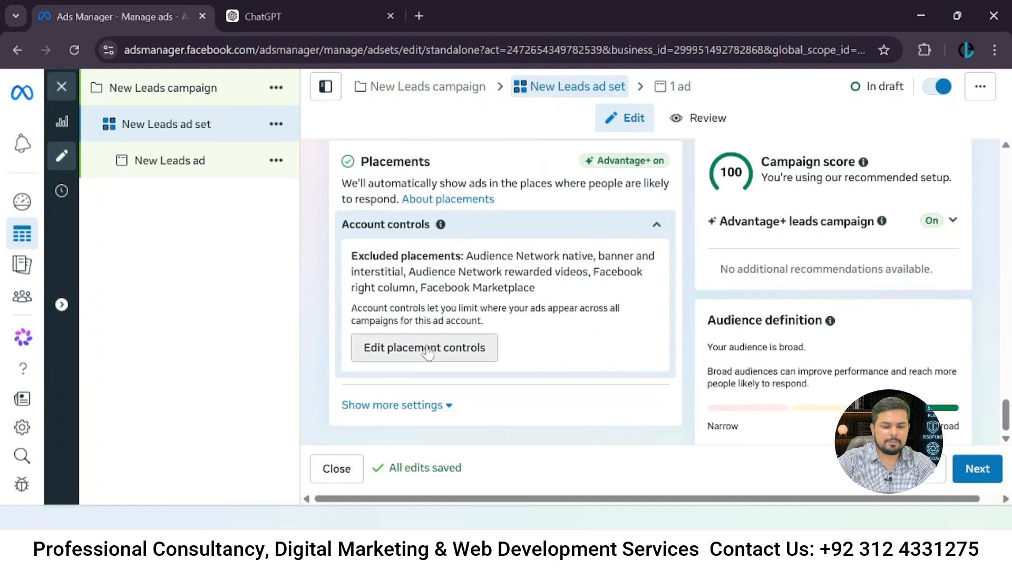
click(427, 349)
click(346, 290)
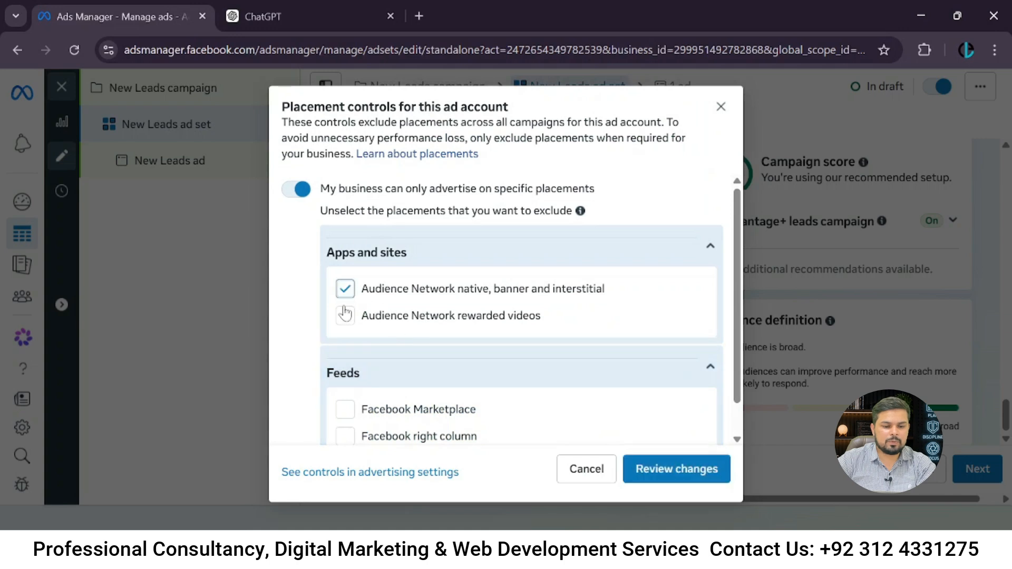
scroll(404, 335, down, 1)
scroll(404, 335, up, 1)
click(298, 190)
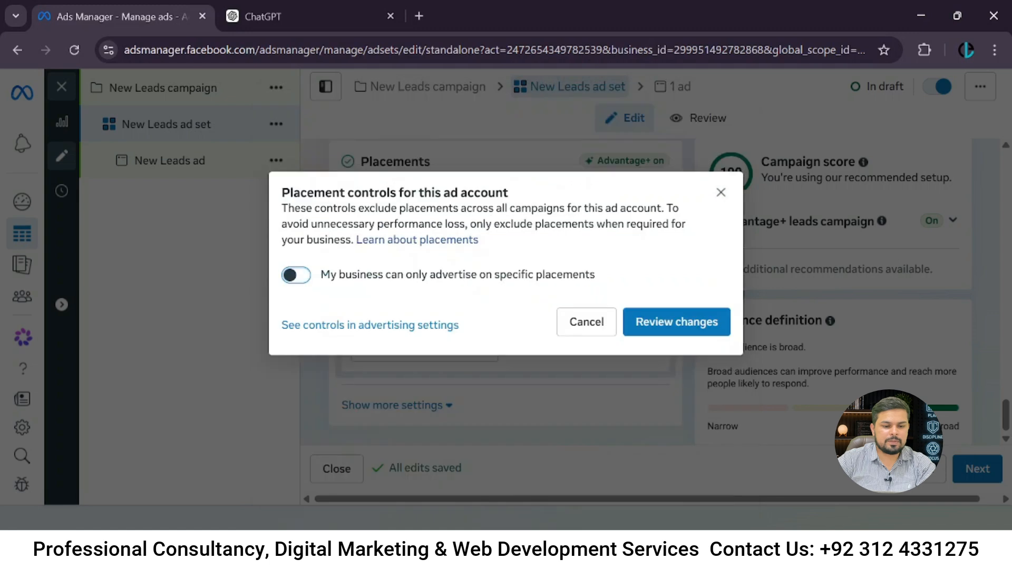
click(297, 276)
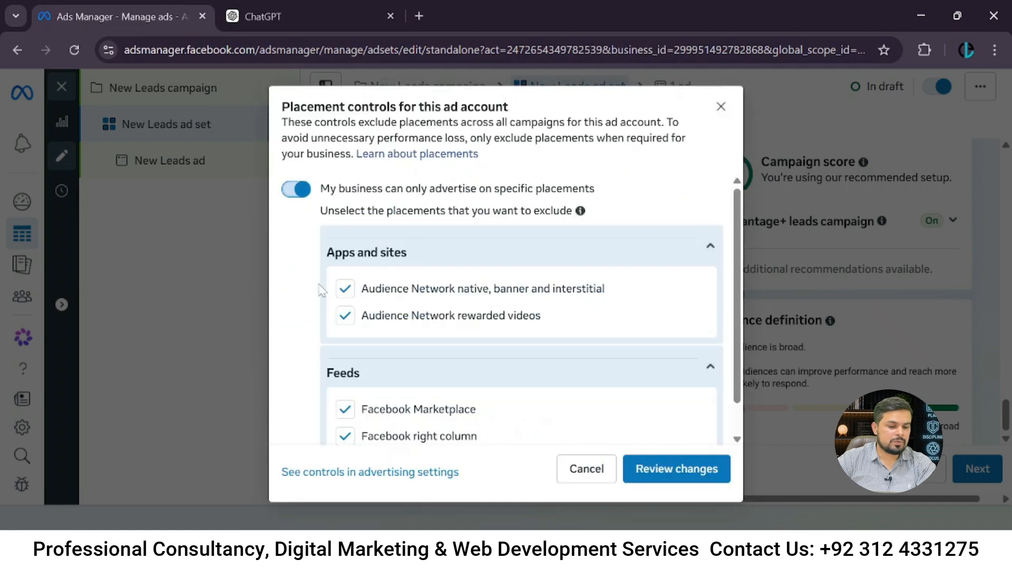
click(344, 289)
click(345, 316)
click(344, 409)
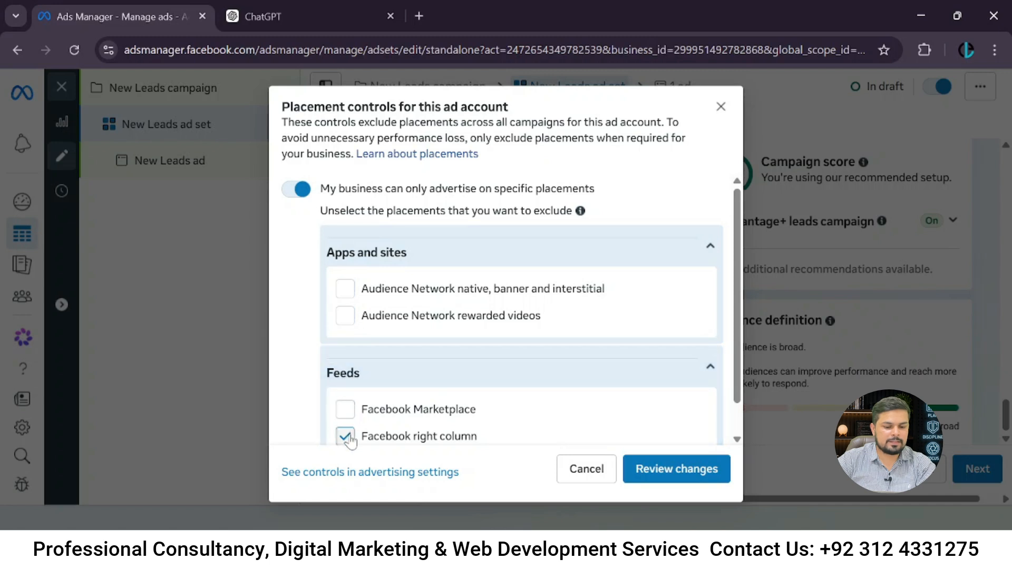
click(344, 436)
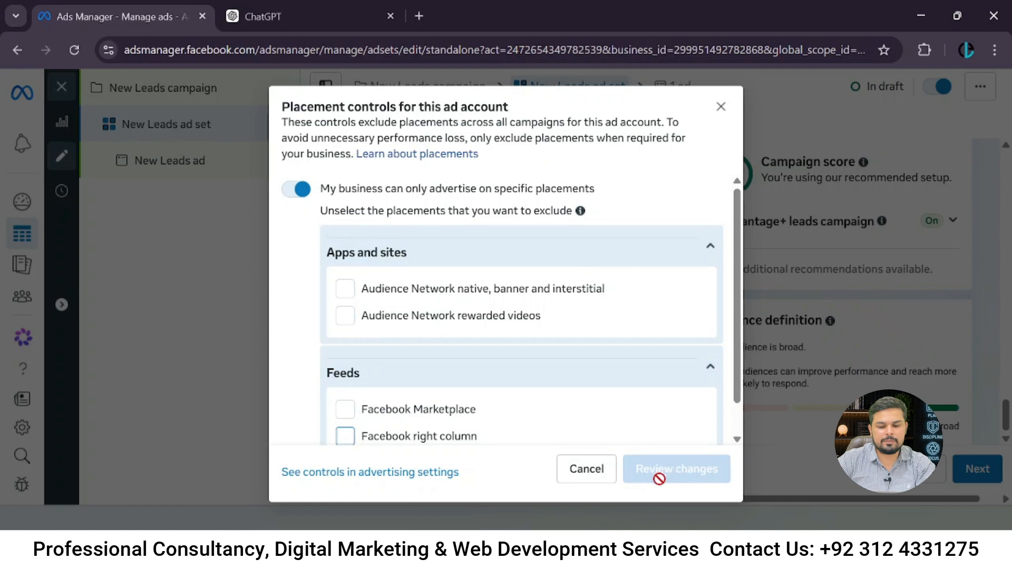
click(600, 477)
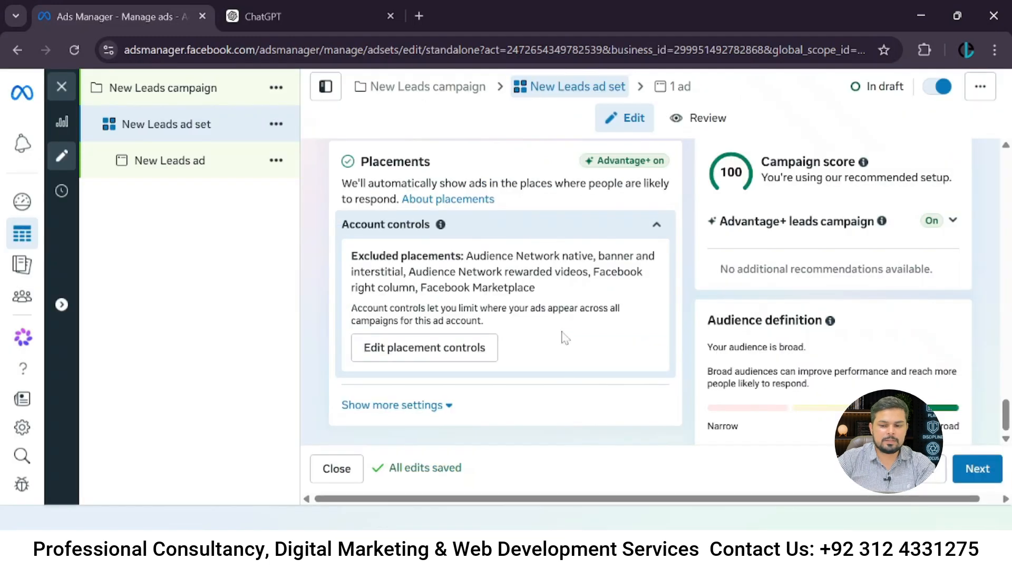
- Show the additional placement settings and exclude Search results in the ad set's placement controls
click(405, 407)
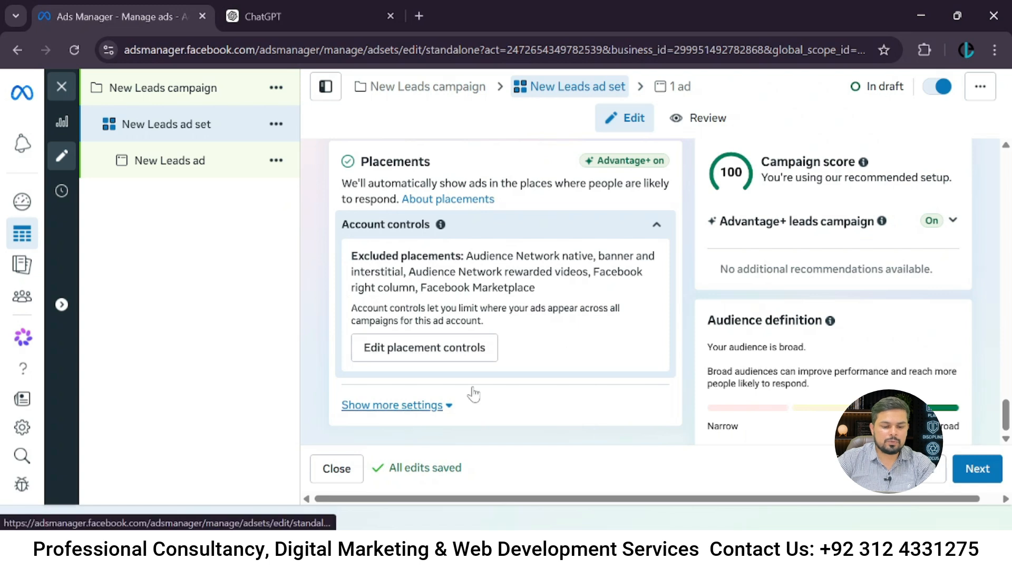
scroll(548, 283, down, 5)
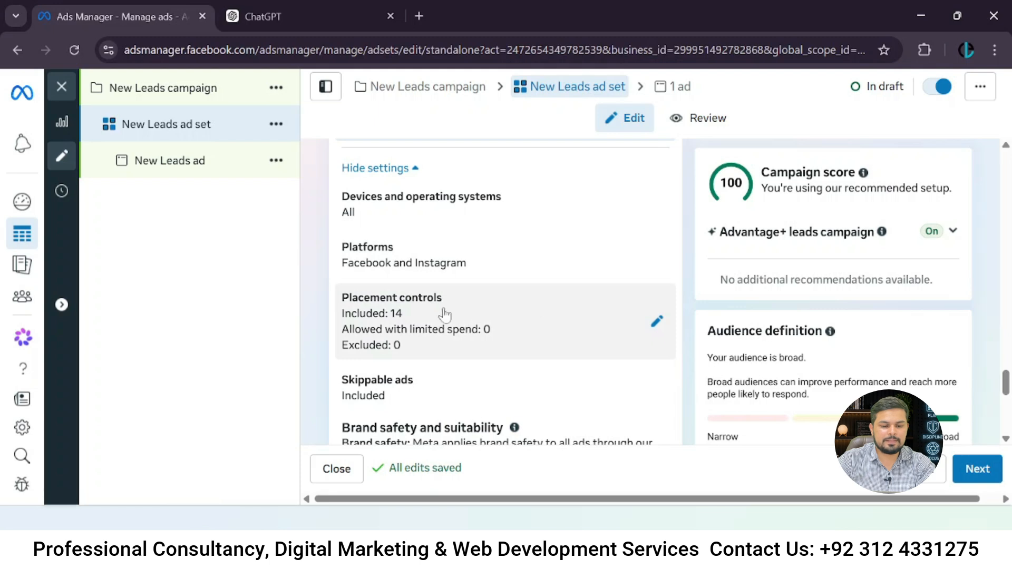
click(658, 322)
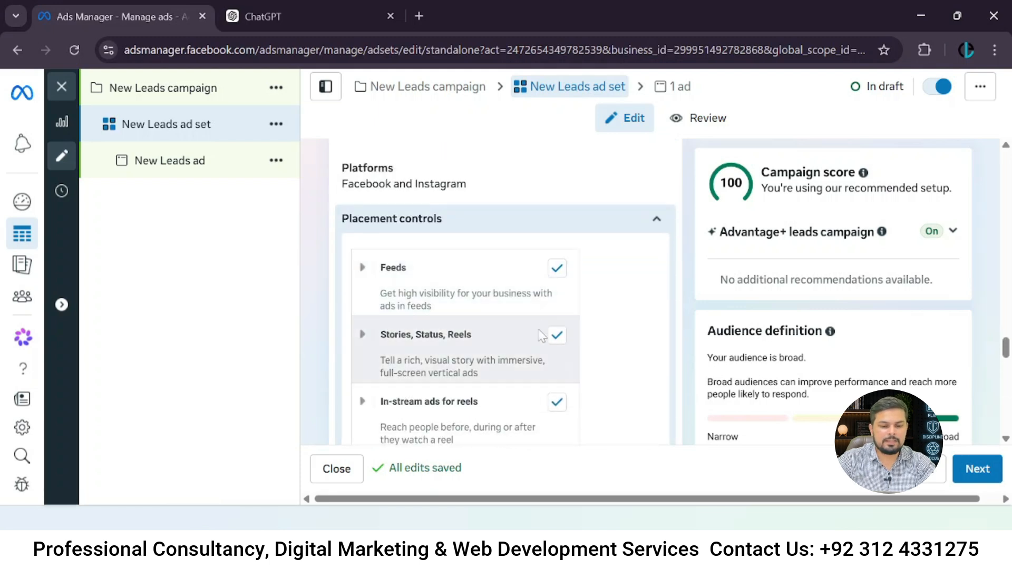
scroll(550, 274, down, 2)
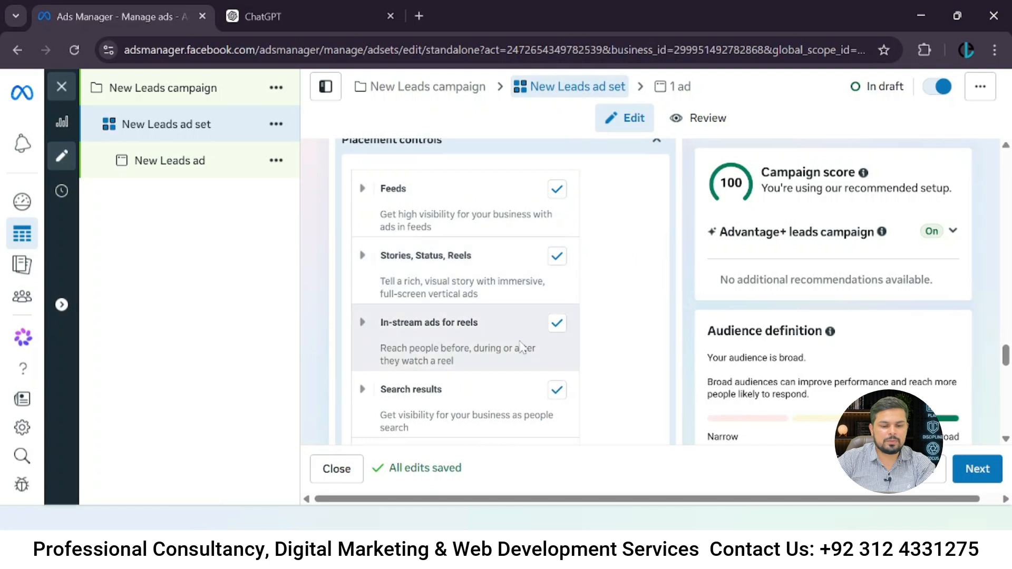
scroll(537, 340, down, 2)
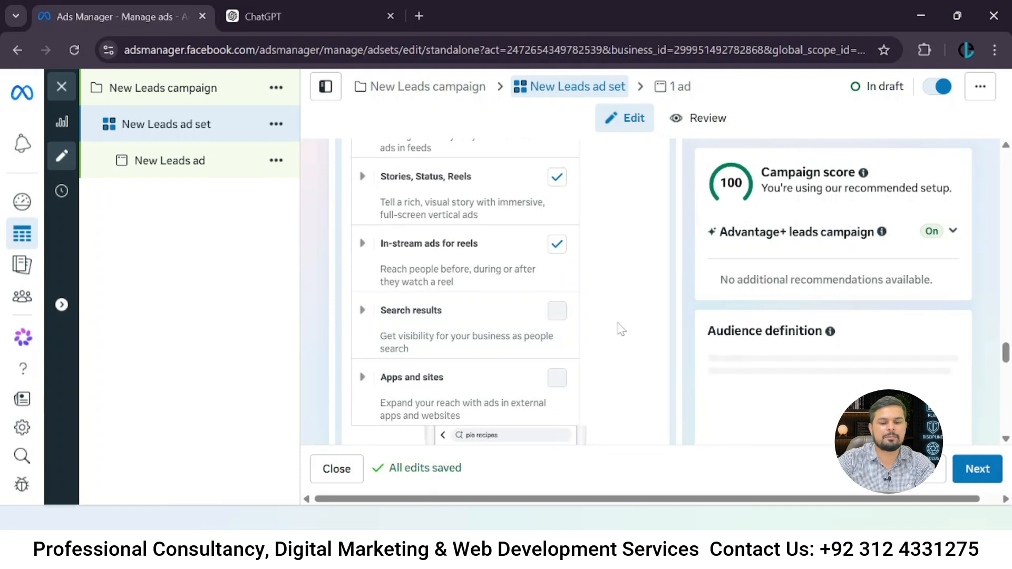
scroll(621, 328, up, 1)
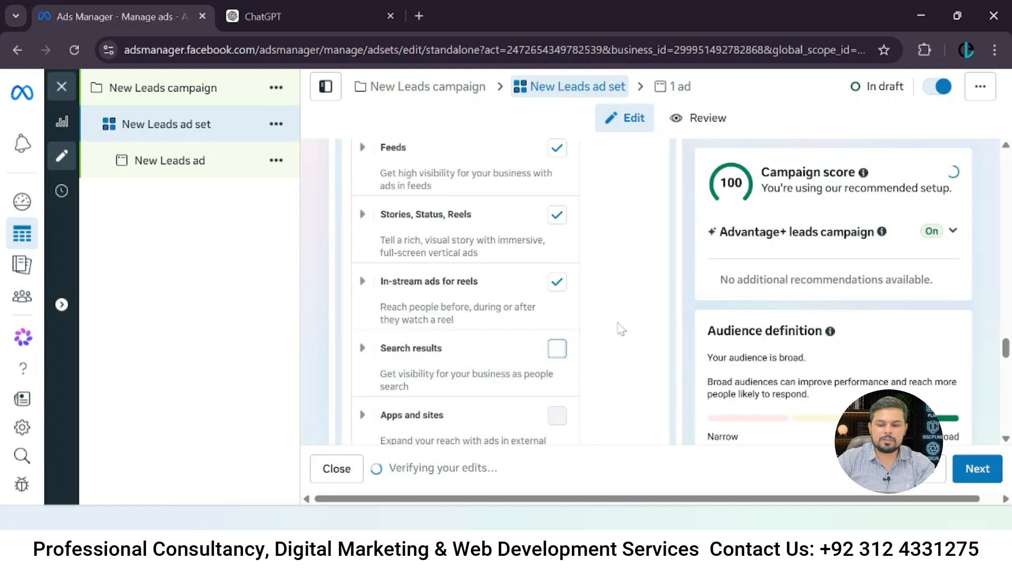
scroll(621, 328, up, 5)
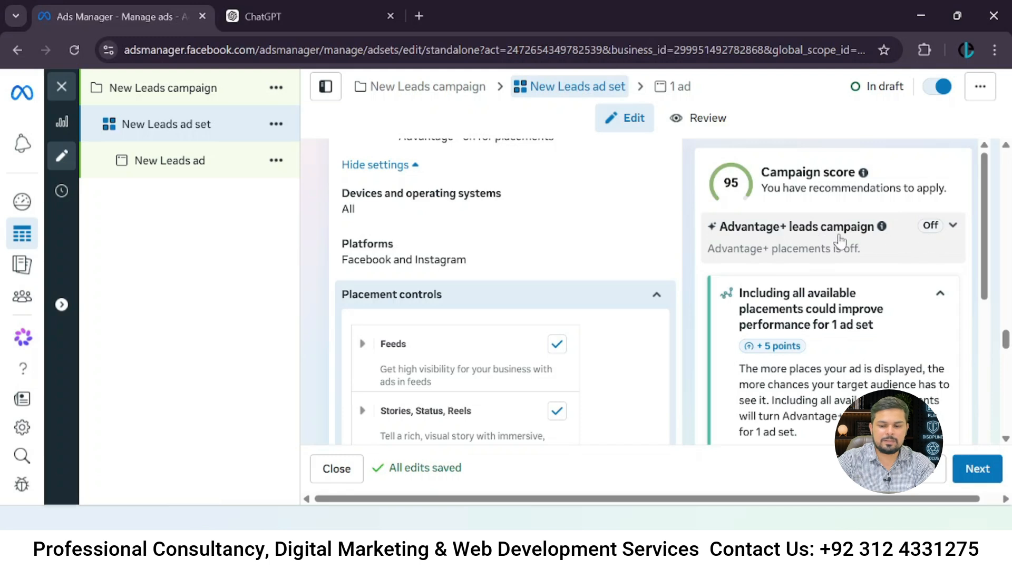
- Disallow limited spend to excluded placements and check the Advantage+ status of the Placements section
scroll(646, 390, down, 2)
scroll(646, 390, down, 5)
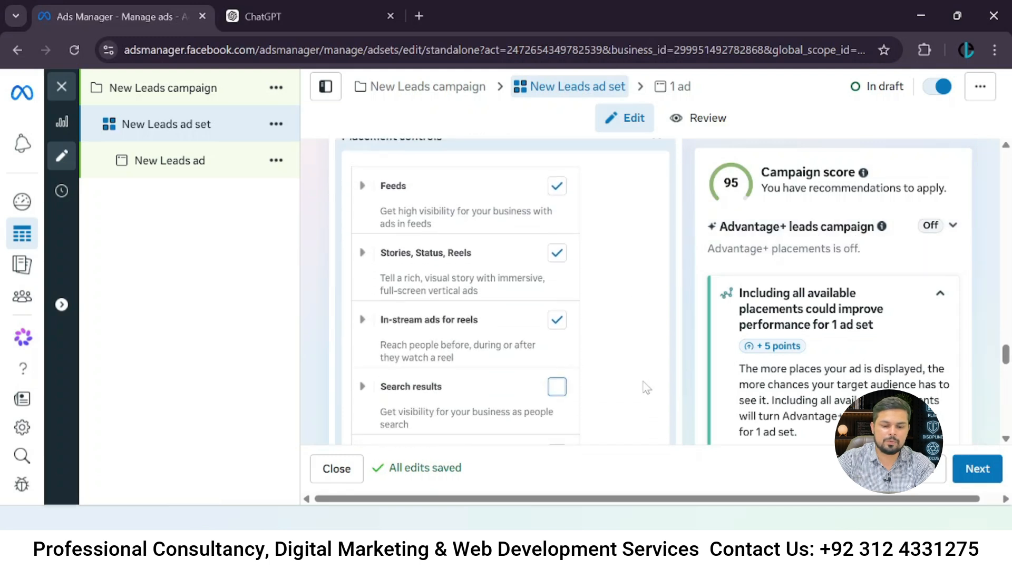
scroll(647, 384, down, 5)
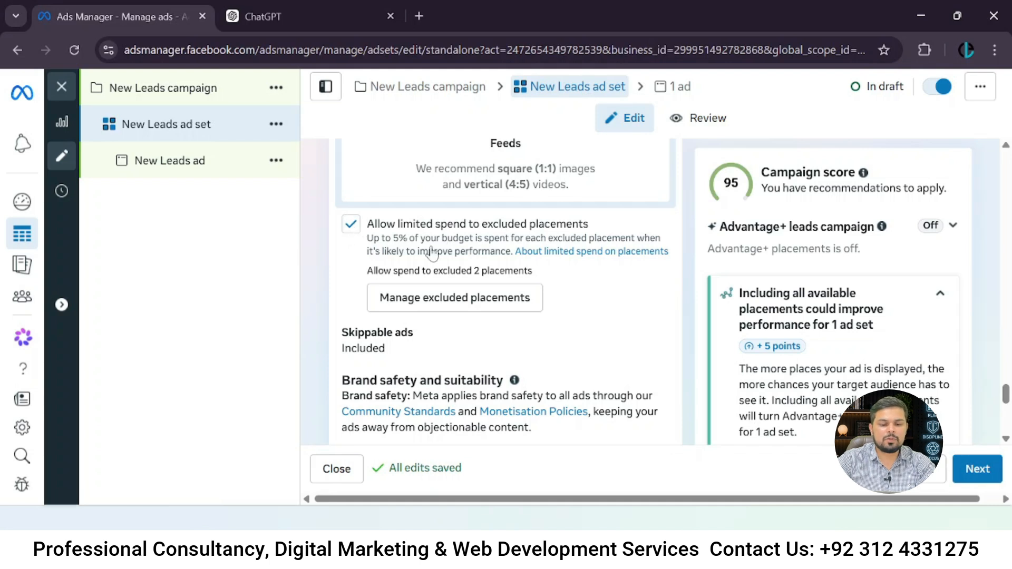
click(351, 226)
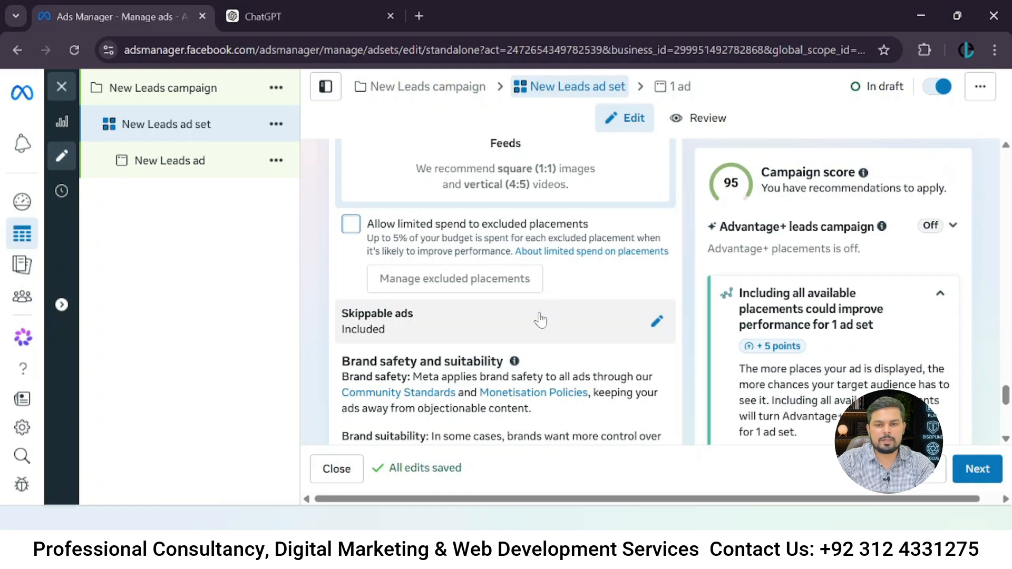
scroll(540, 320, up, 10)
scroll(537, 288, up, 8)
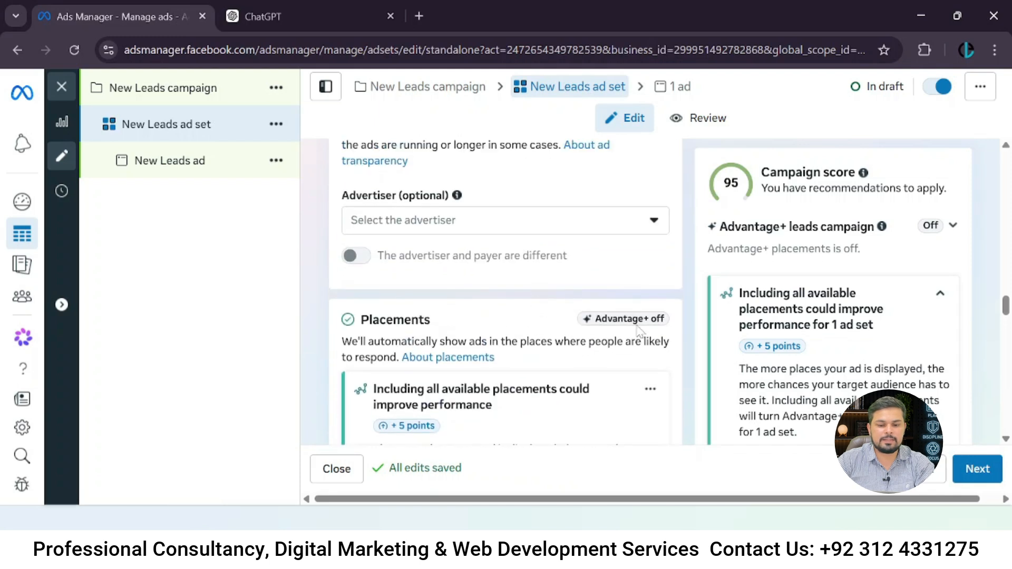